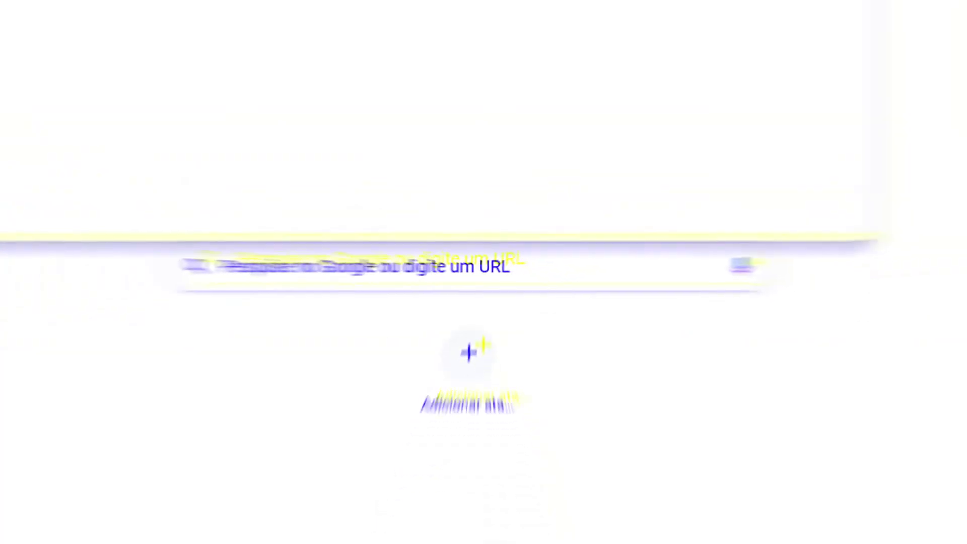
- Search Google for "download burp suite windows"
left_click(229, 35)
type("down")
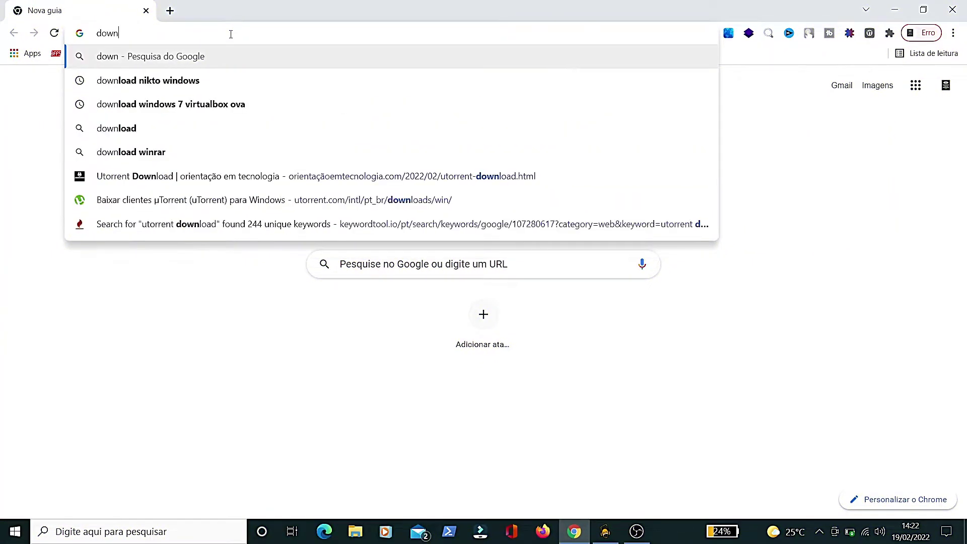
type("load bup")
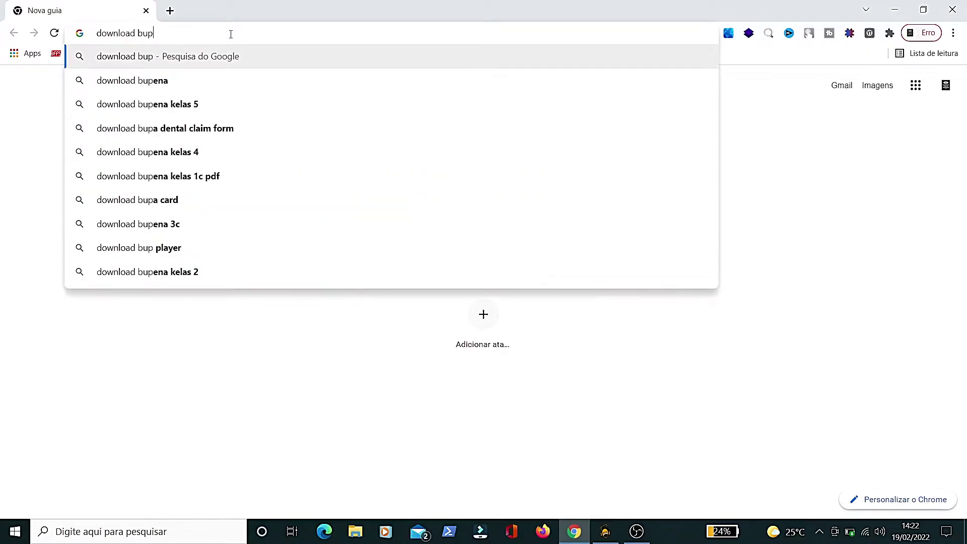
key("BackSpace")
type("rp")
key("BackSpace")
type("p")
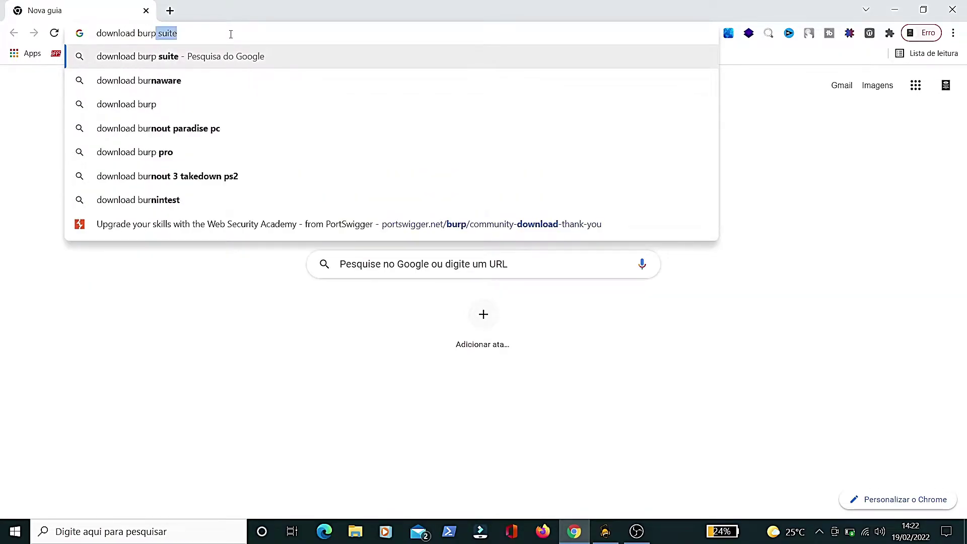
type(" suite win")
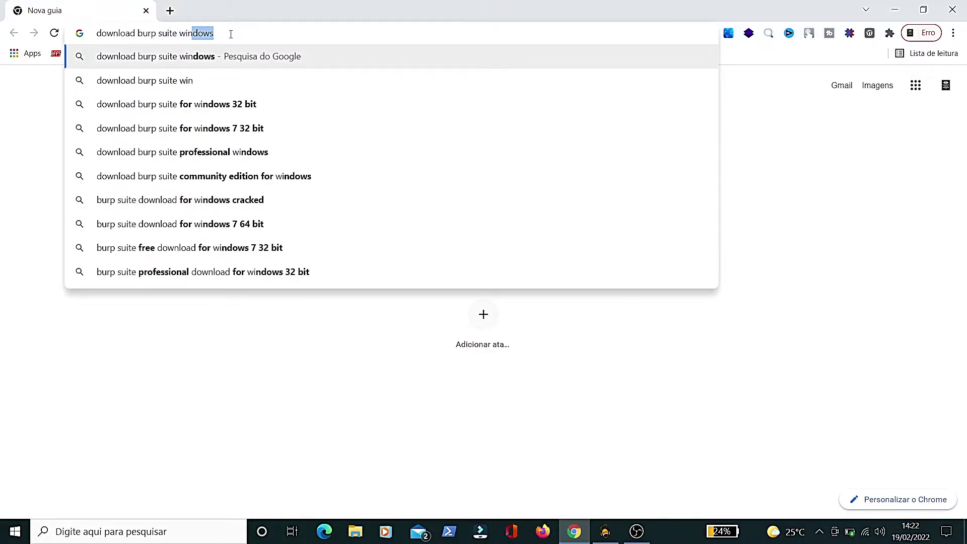
key("Return")
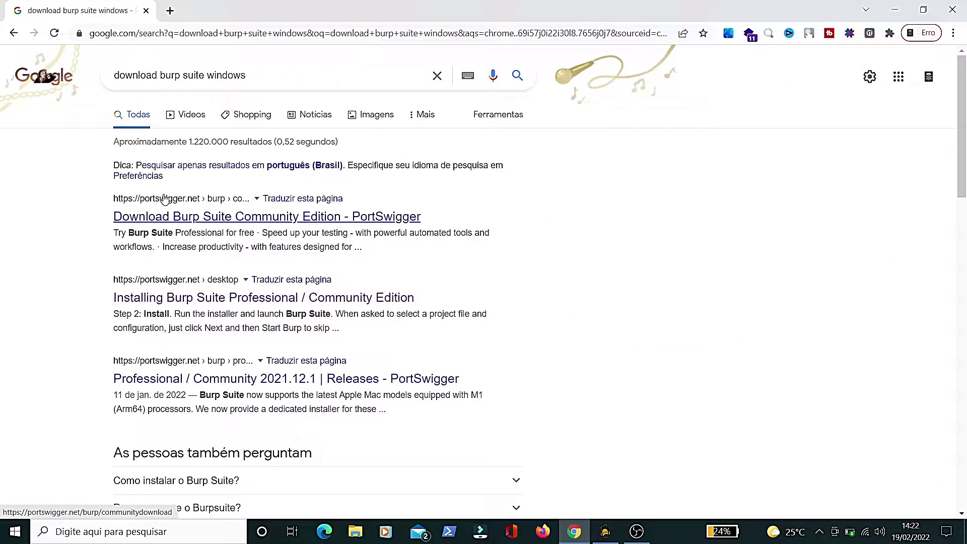
- Open the PortSwigger result on installing Burp Suite Professional / Community Edition and go to the Community Edition download page
left_click(193, 299)
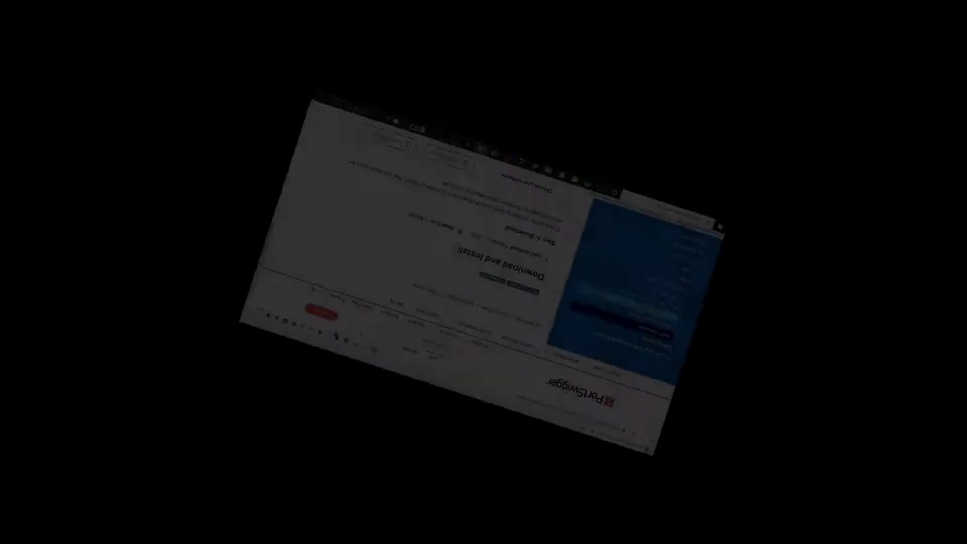
scroll(734, 291, "down", 1)
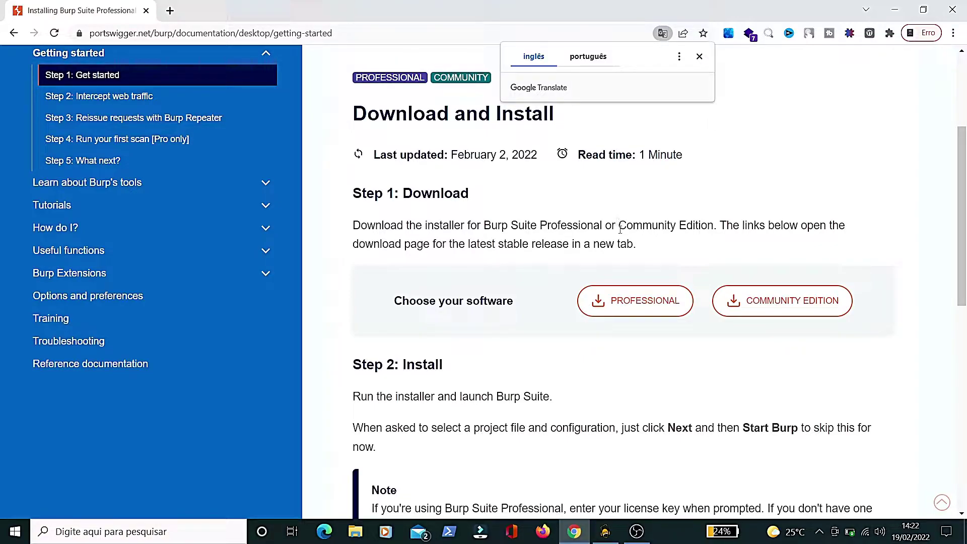
left_click(530, 204)
scroll(530, 203, "up", 1)
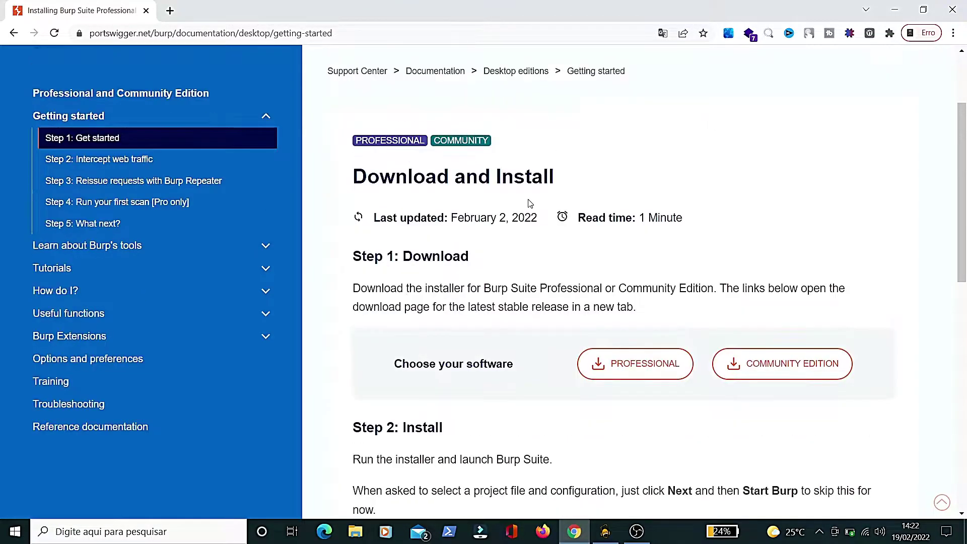
scroll(529, 203, "down", 2)
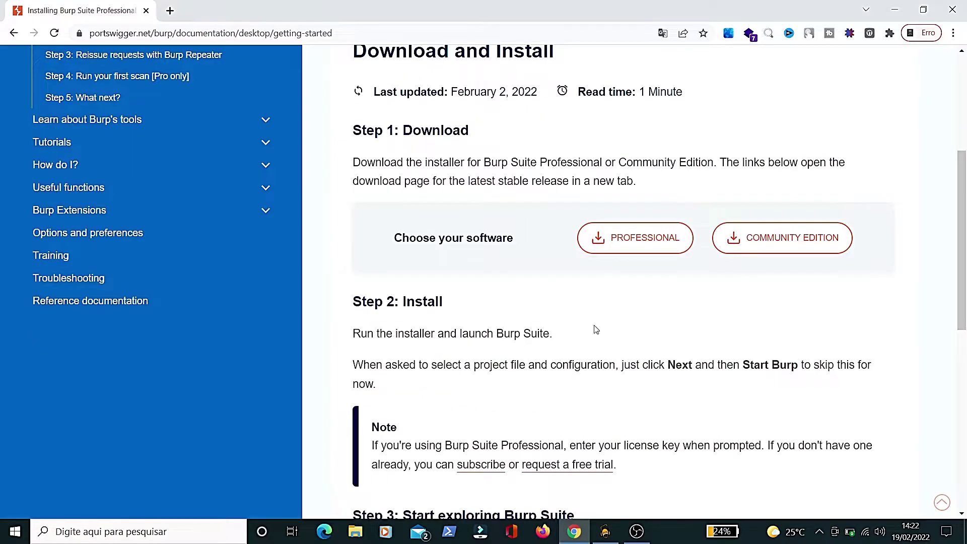
scroll(549, 300, "up", 1)
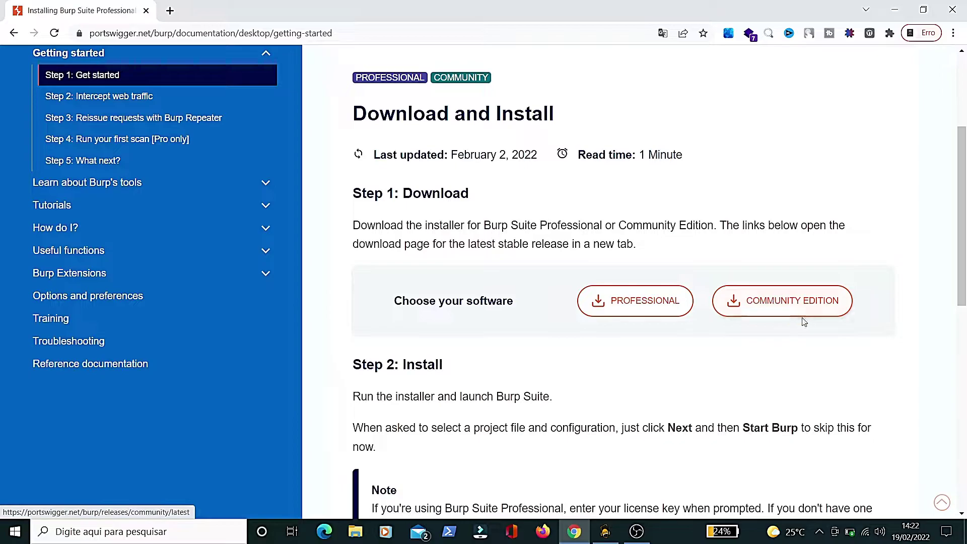
left_click(792, 304)
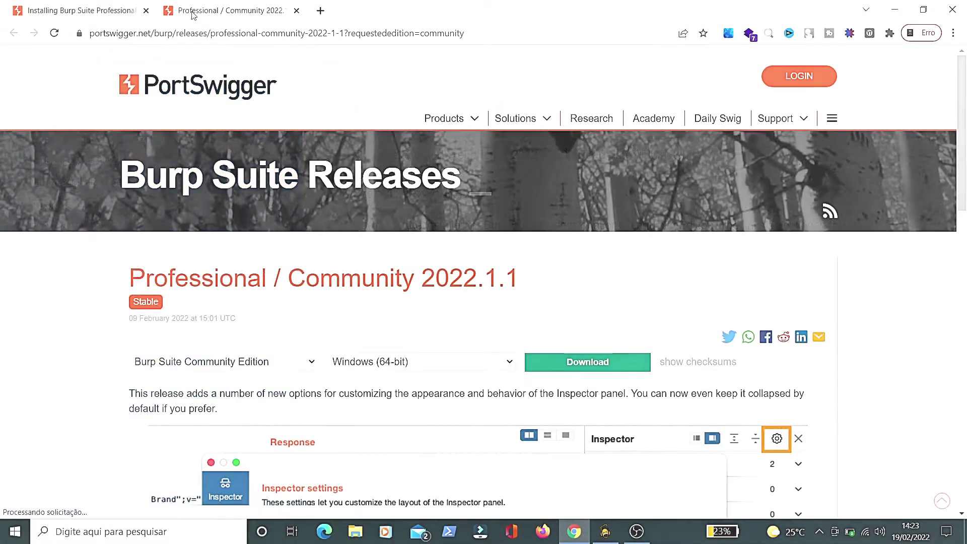
- Examine the release version and the edition and operating system choices offered on the Burp Suite release page
scroll(504, 365, "down", 1)
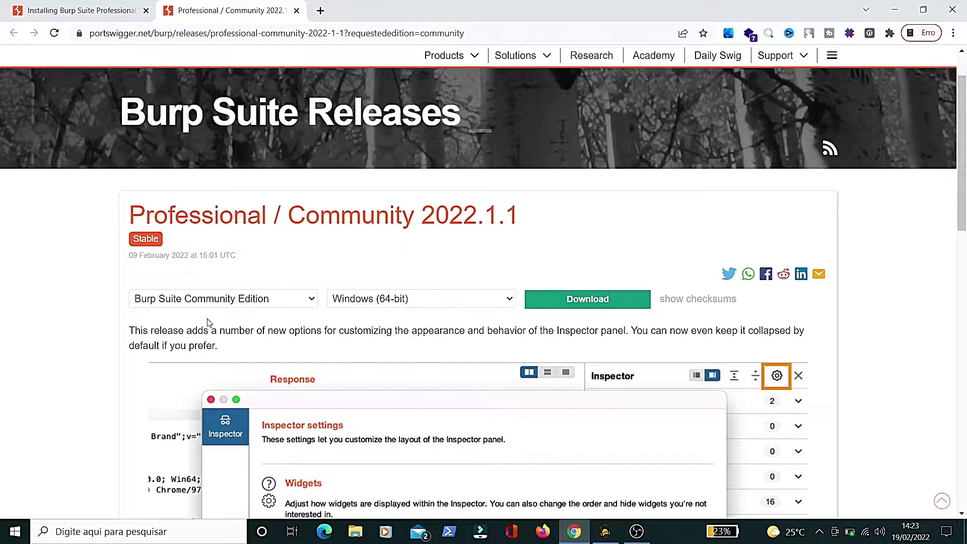
left_click(255, 302)
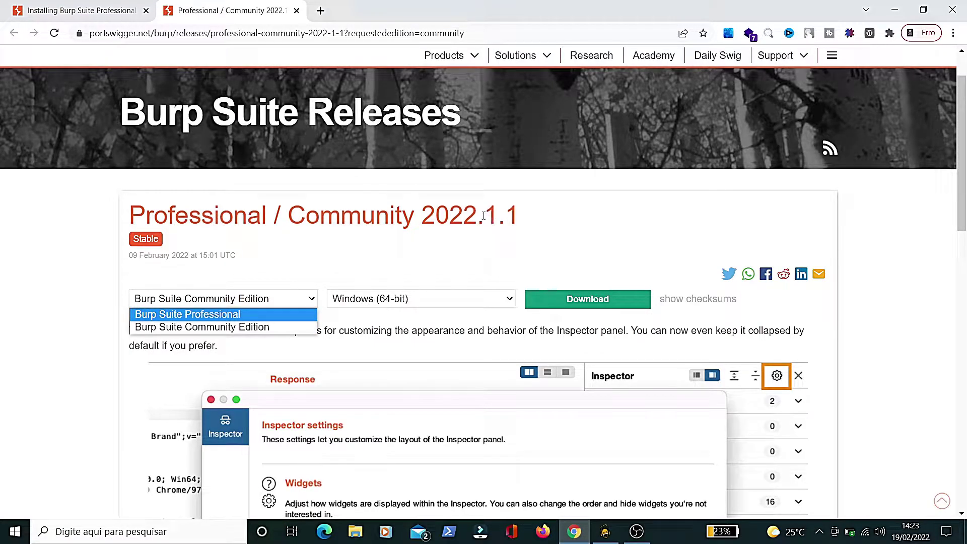
left_click_drag(478, 216, 421, 216)
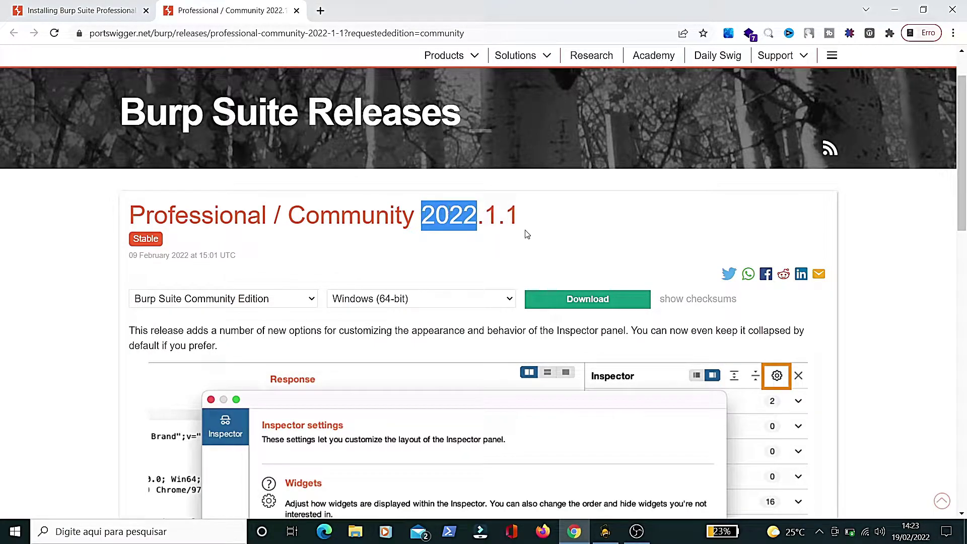
scroll(466, 265, "down", 1)
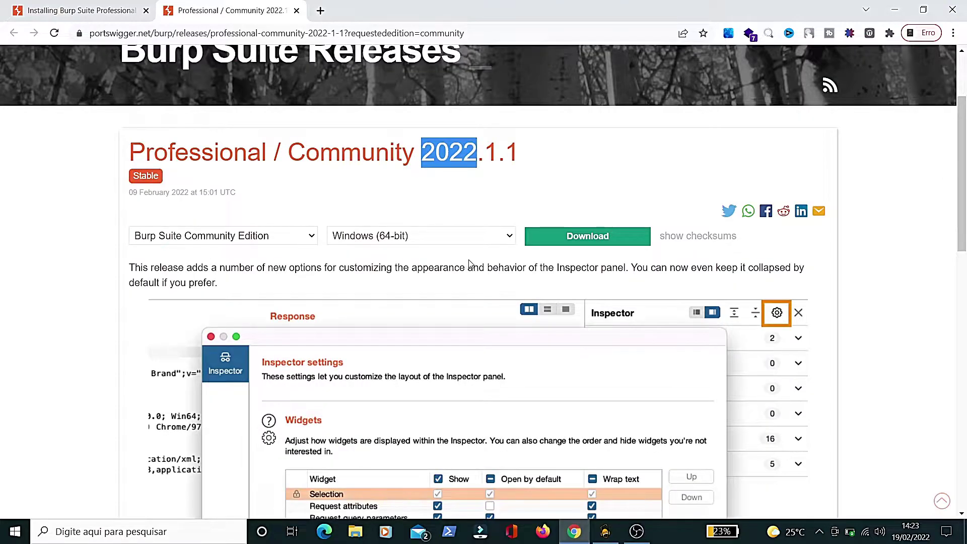
scroll(418, 269, "up", 1)
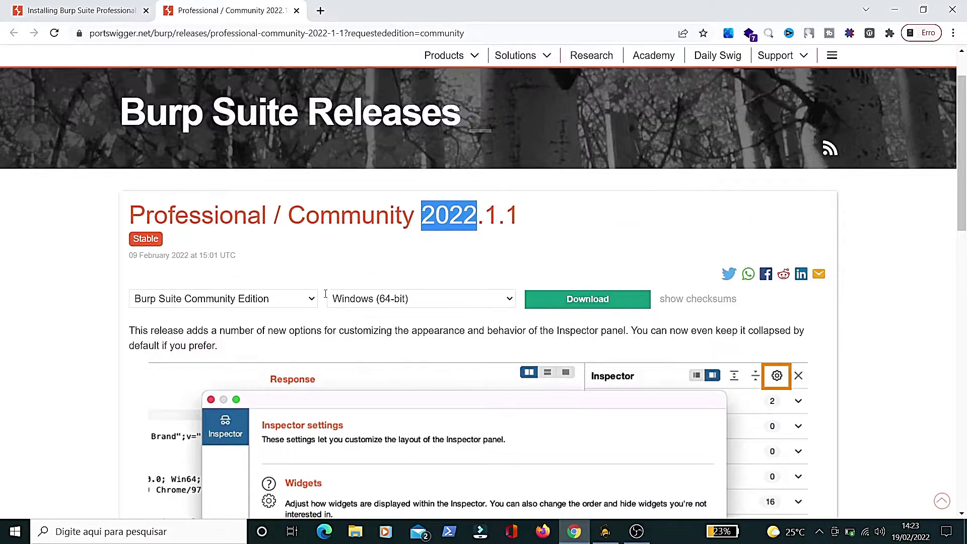
left_click(369, 298)
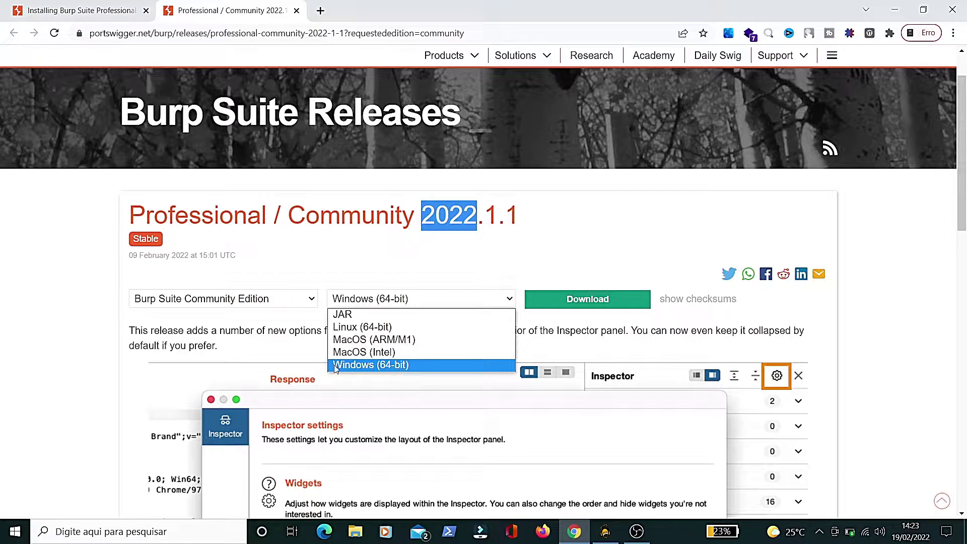
left_click(295, 274)
- Choose Burp Suite Community Edition for Windows (64-bit) and download the 2022.1.1 installer
left_click(276, 301)
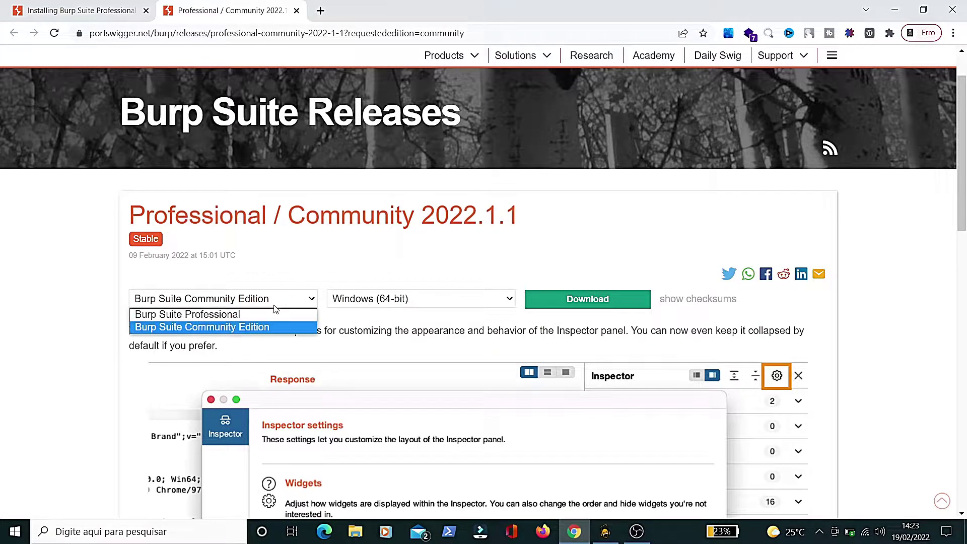
left_click(254, 325)
scroll(644, 255, "down", 1)
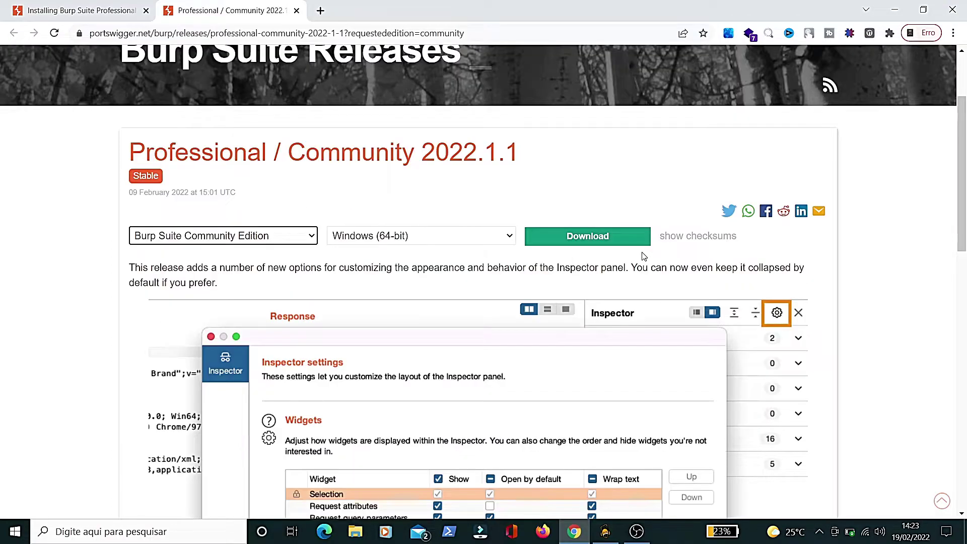
scroll(698, 350, "down", 11)
scroll(697, 348, "up", 12)
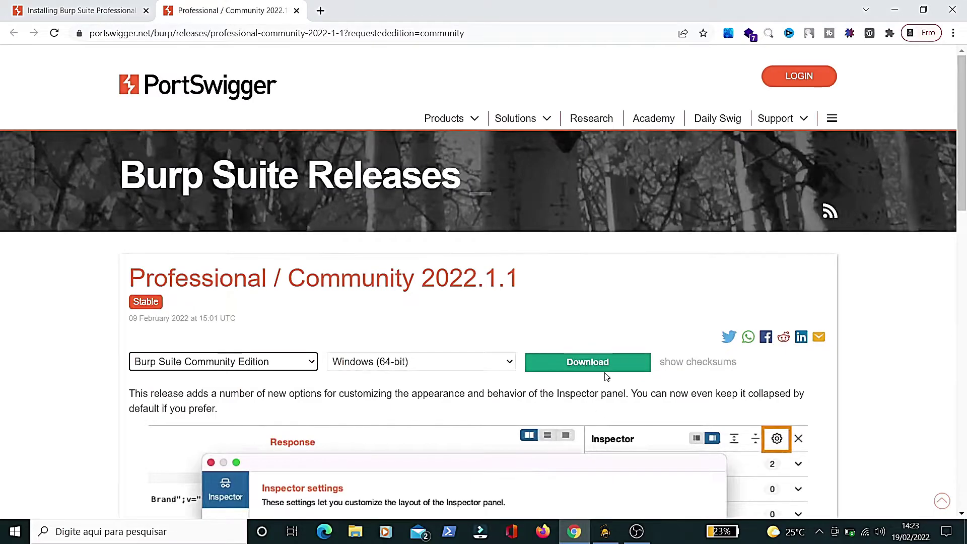
left_click(604, 369)
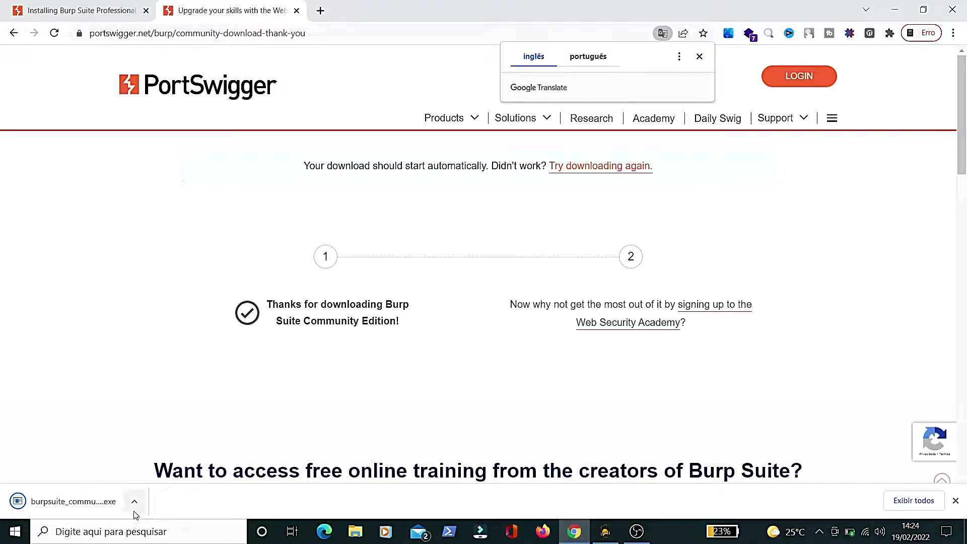
- Run the downloaded Burp Suite installer, minimize the browser, and move the installation wizard window aside
left_click(134, 503)
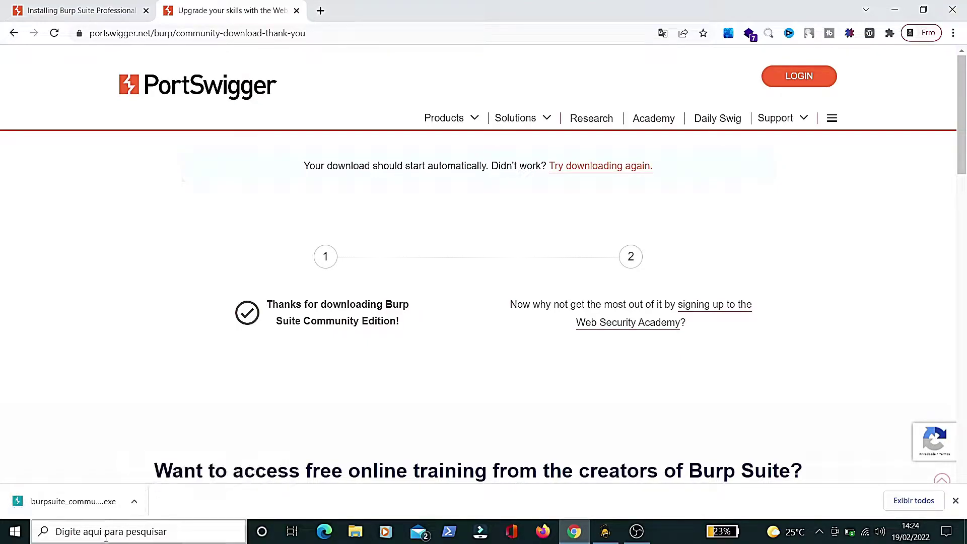
left_click(136, 505)
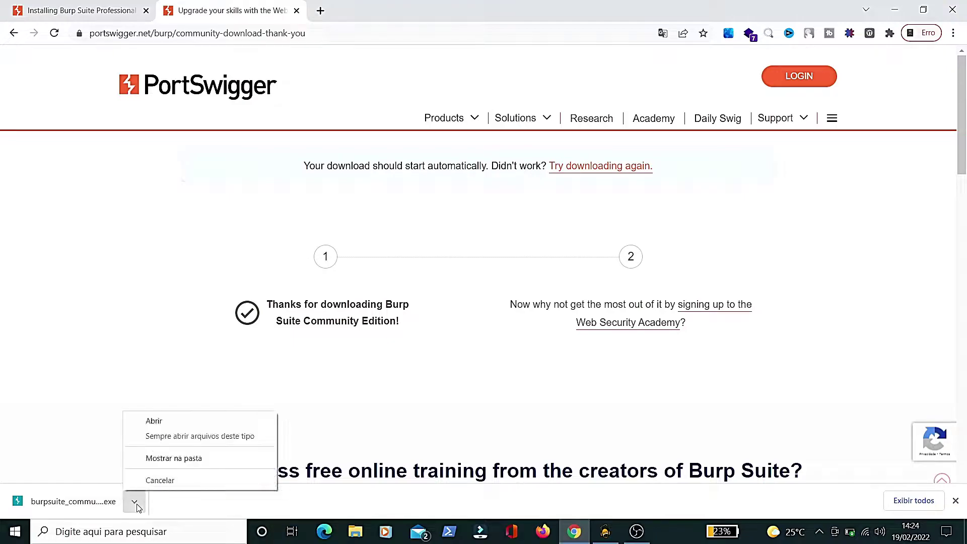
left_click(160, 426)
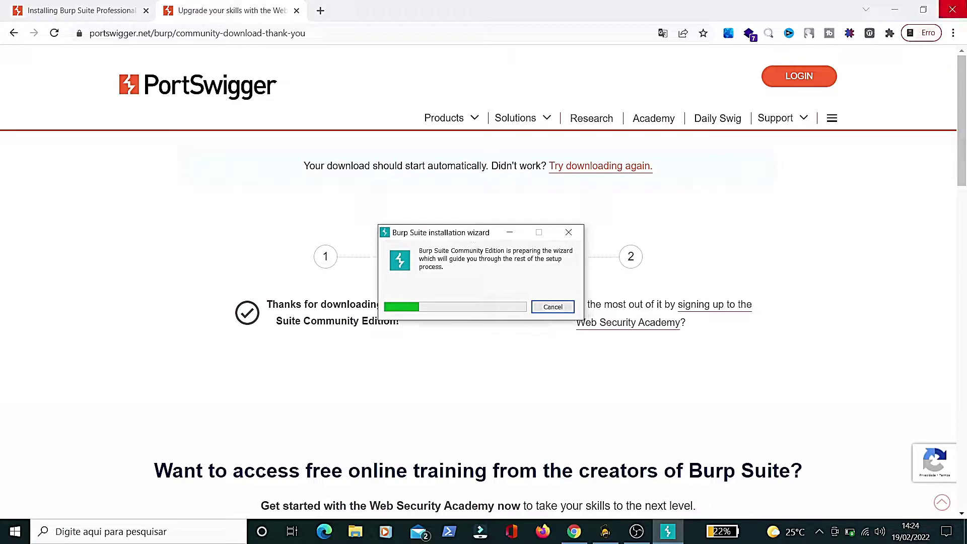
left_click(901, 5)
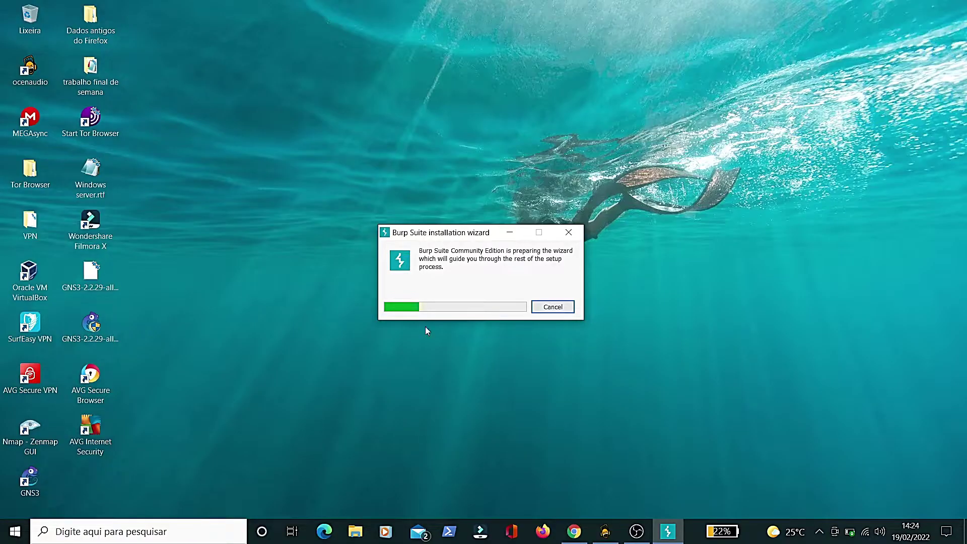
left_click_drag(367, 192, 313, 151)
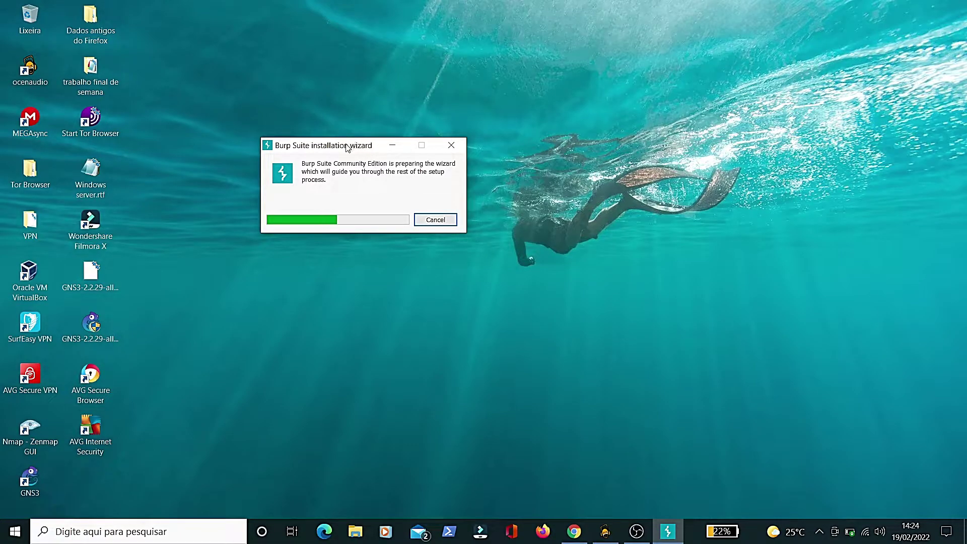
left_click_drag(339, 144, 324, 139)
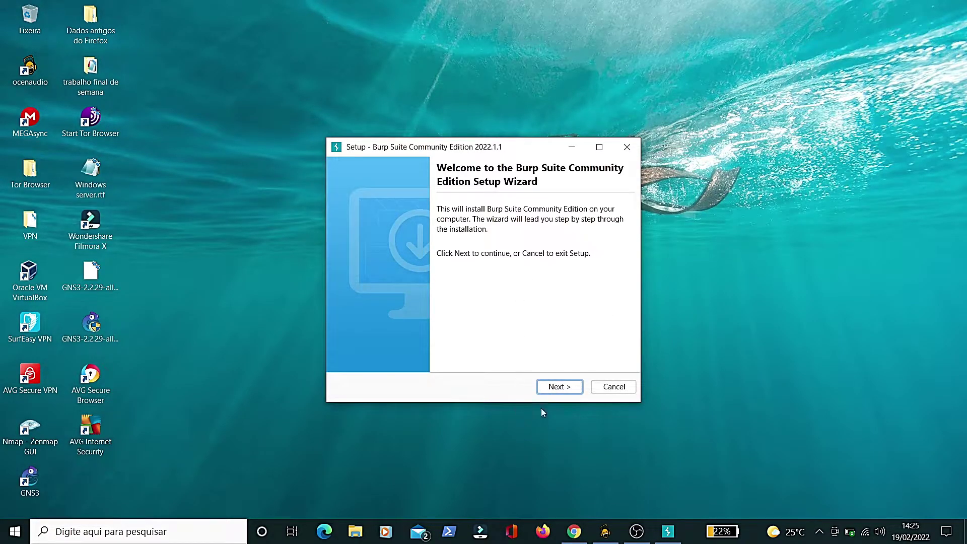
- Continue past the setup wizard's welcome page and review the default installation path
left_click(558, 386)
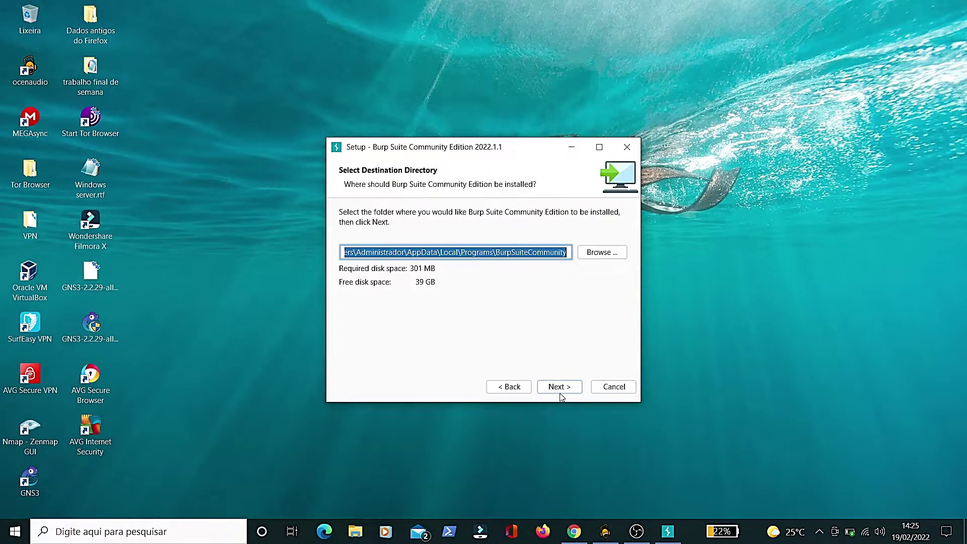
left_click(471, 252)
left_click_drag(404, 253, 574, 267)
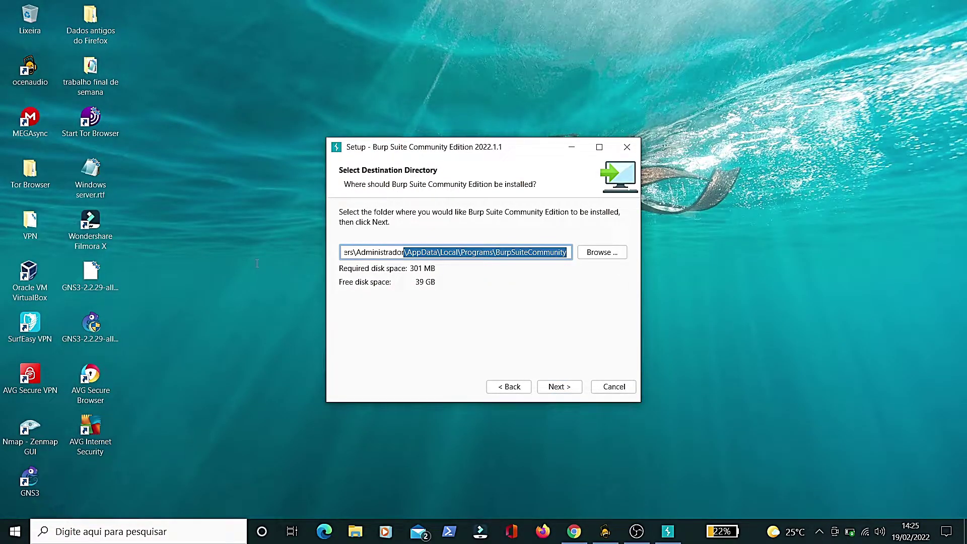
left_click(348, 252)
left_click_drag(405, 252, 345, 252)
left_click_drag(581, 247, 323, 251)
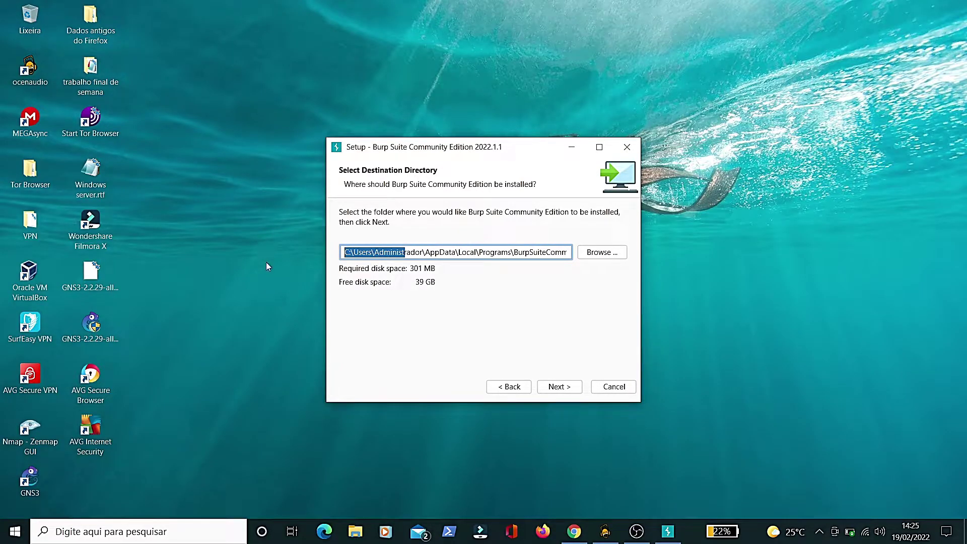
- Browse for another installation folder and select Área de Trabalho as the destination directory
left_click(613, 253)
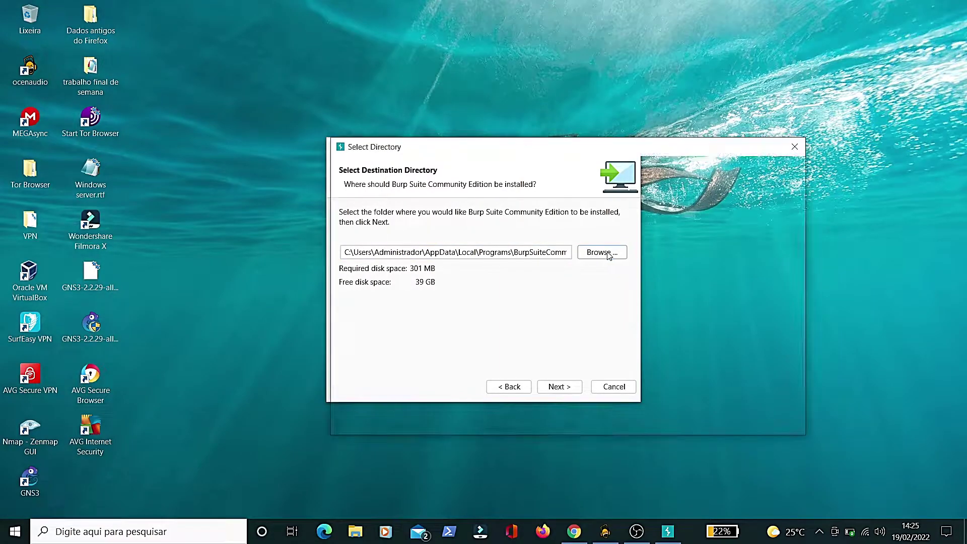
scroll(398, 262, "up", 3)
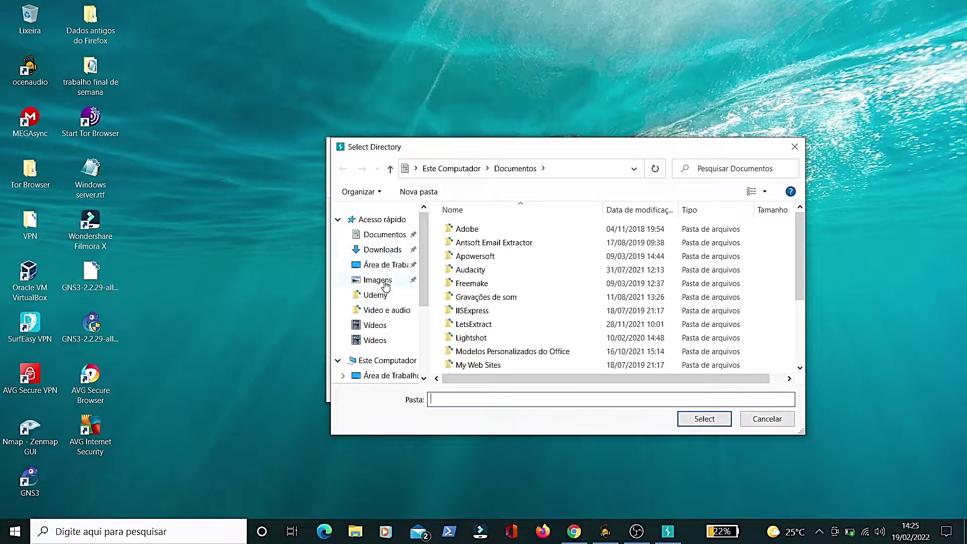
left_click(336, 220)
left_click(383, 258)
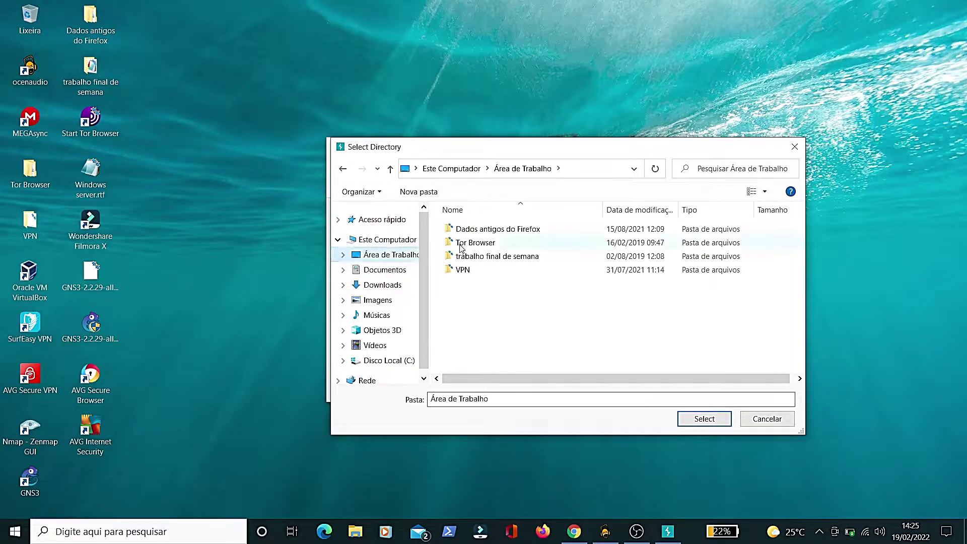
left_click(708, 419)
- Continue with the chosen destination, keep the Burp Suite Community Edition Start Menu folder, install the program, and finish the setup wizard
left_click(556, 386)
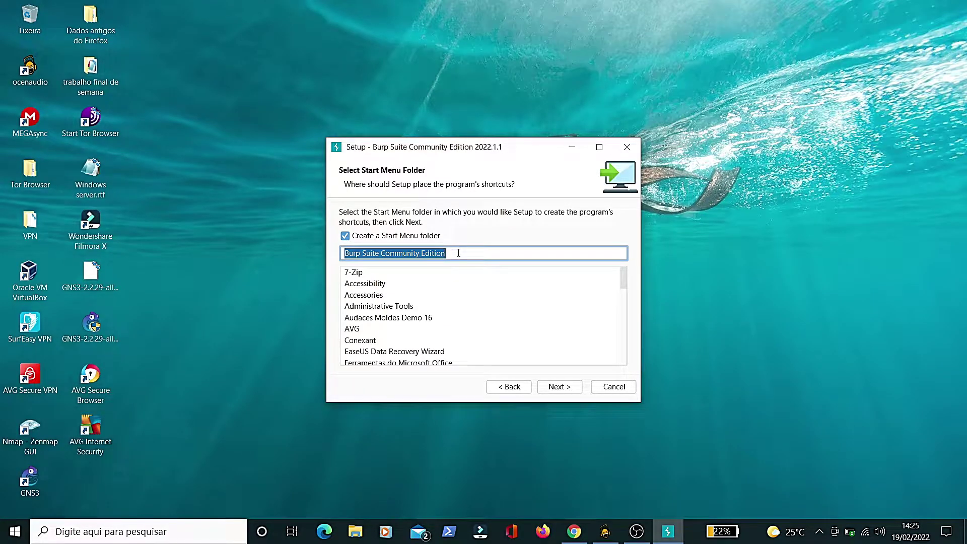
left_click(459, 253)
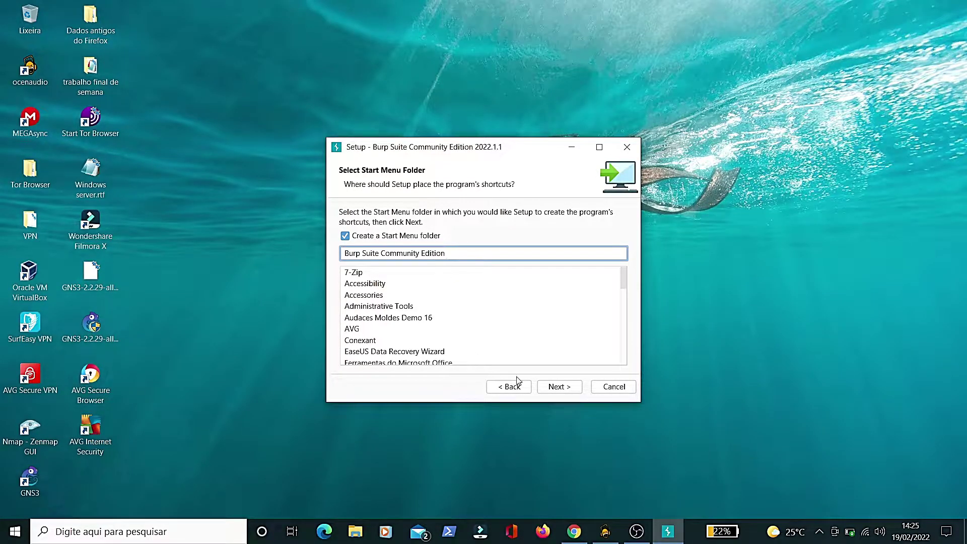
left_click(572, 386)
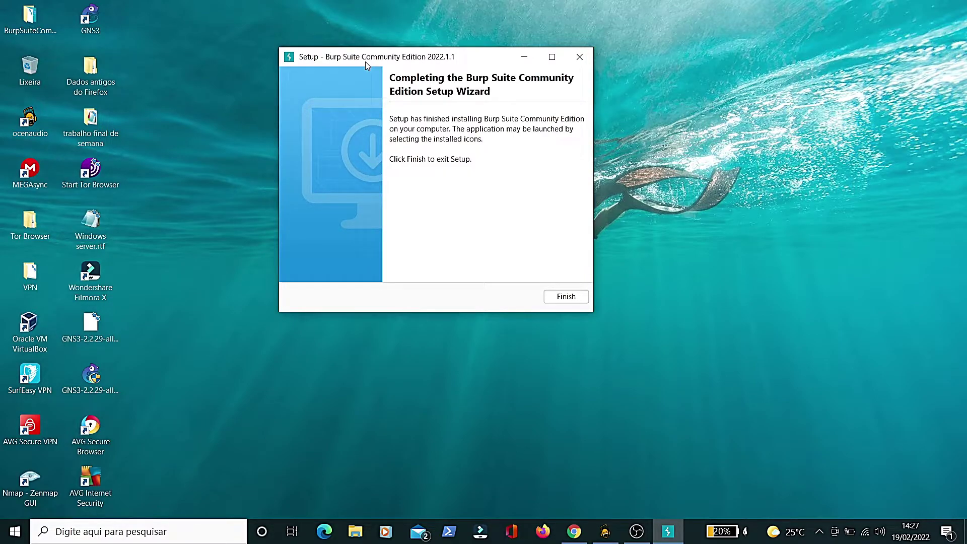
left_click(568, 297)
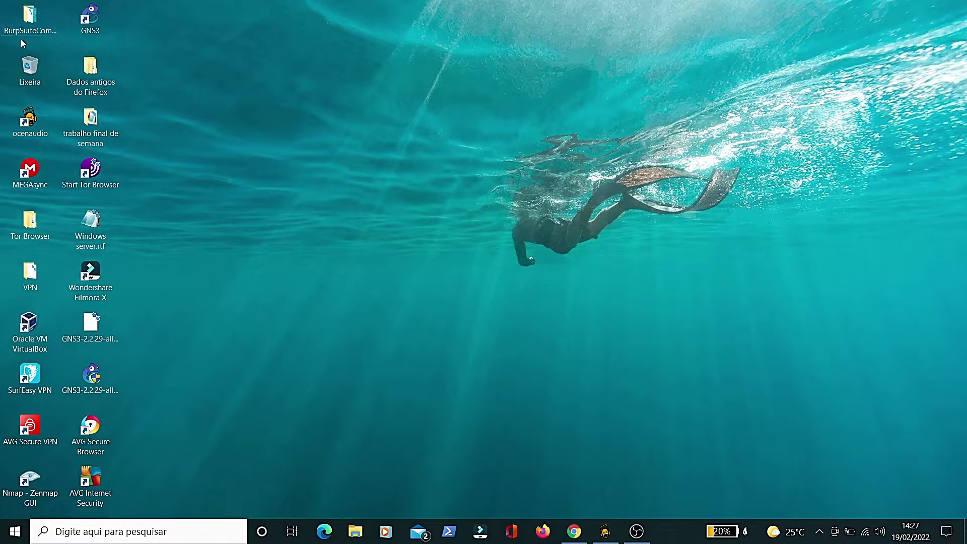
- Inspect the BurpSuiteCommunity desktop folder and the Burp Suite entry in Control Panel's Programas e Recursos, then close both windows
left_click(46, 22)
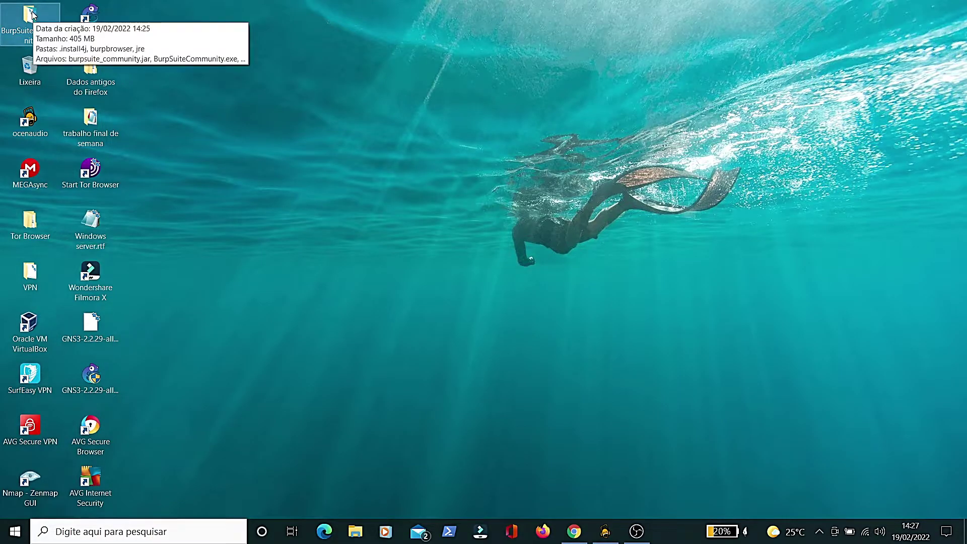
double_click(35, 20)
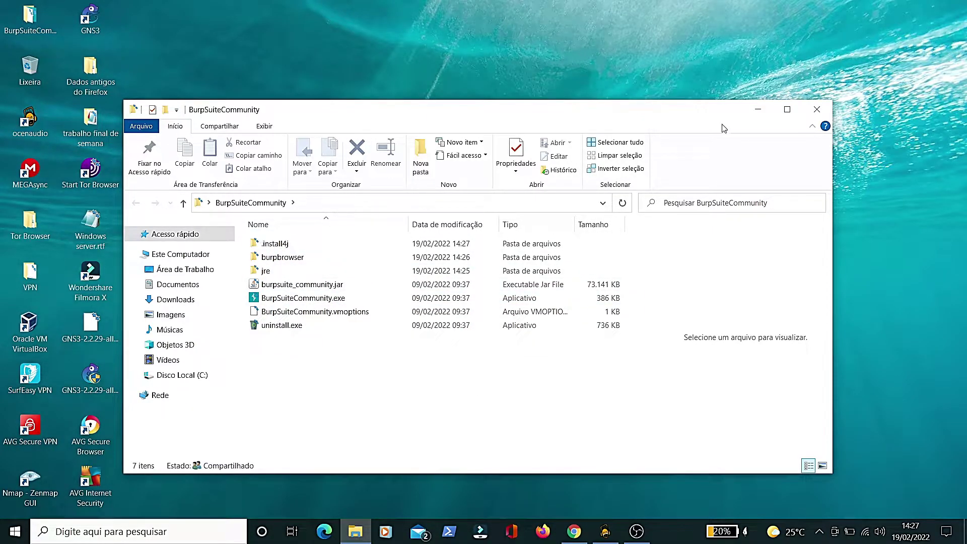
left_click(193, 537)
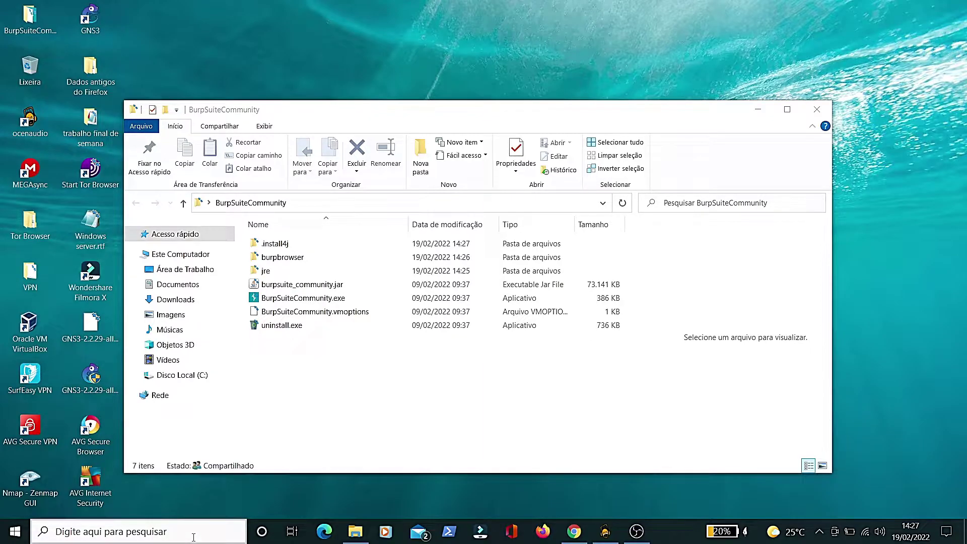
type("p")
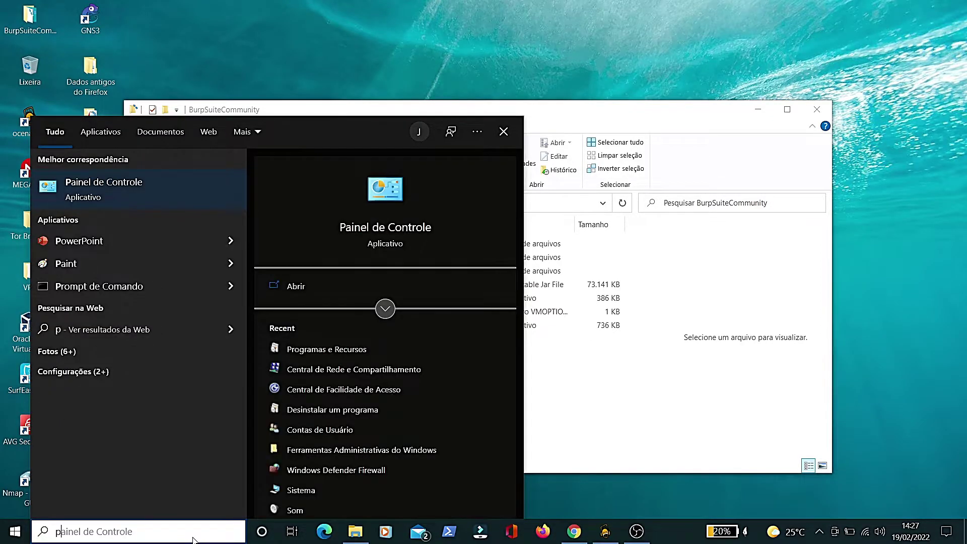
left_click(101, 188)
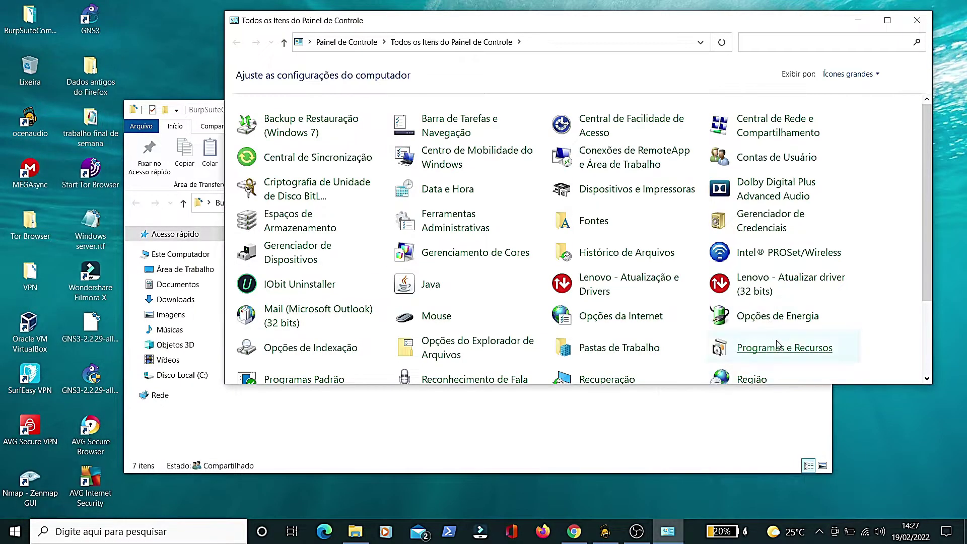
left_click(779, 353)
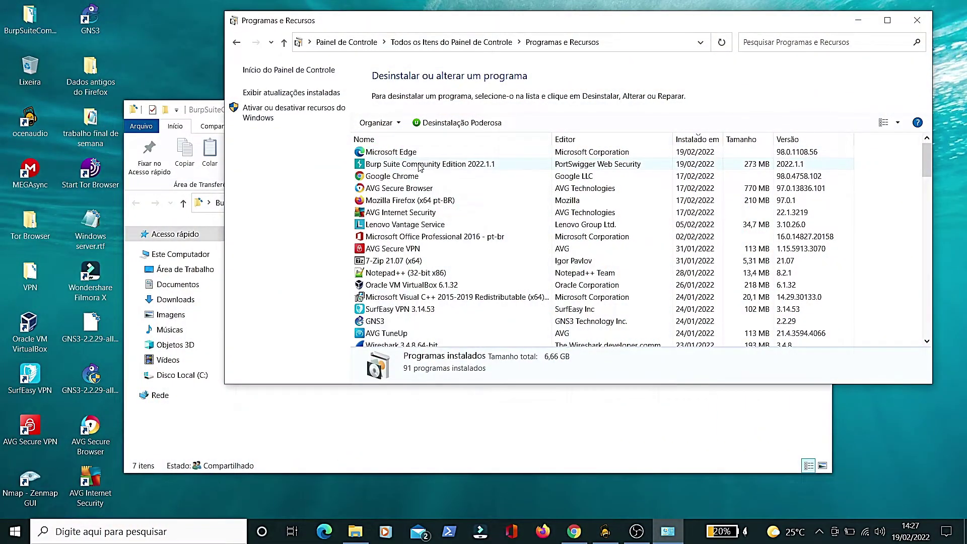
left_click(418, 165)
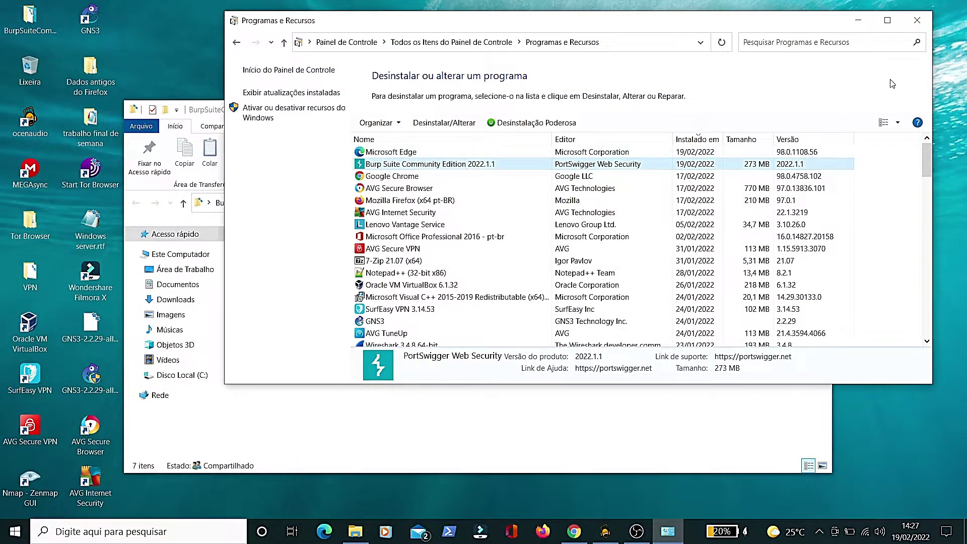
left_click(923, 20)
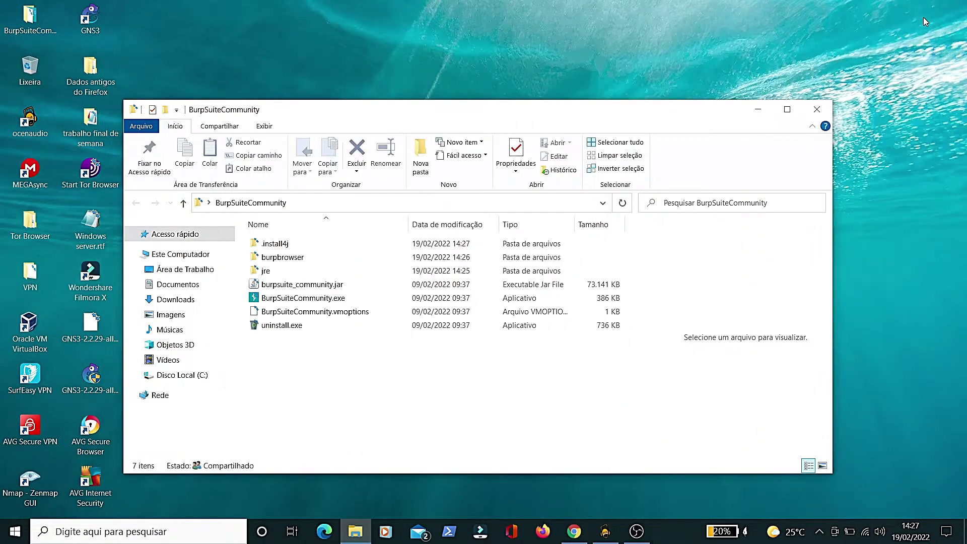
left_click(827, 109)
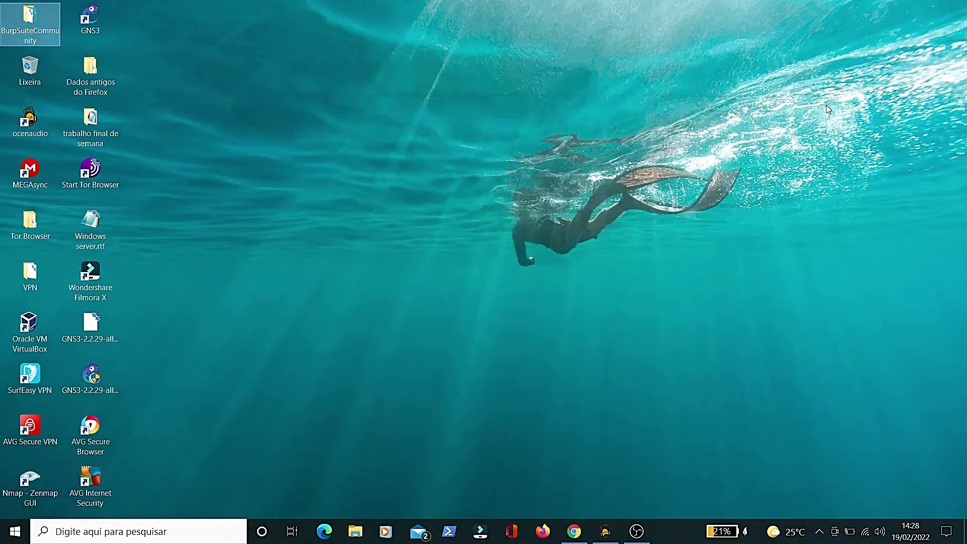
- Launch Burp Suite Community Edition with a temporary project and the Burp defaults configuration
left_click(16, 531)
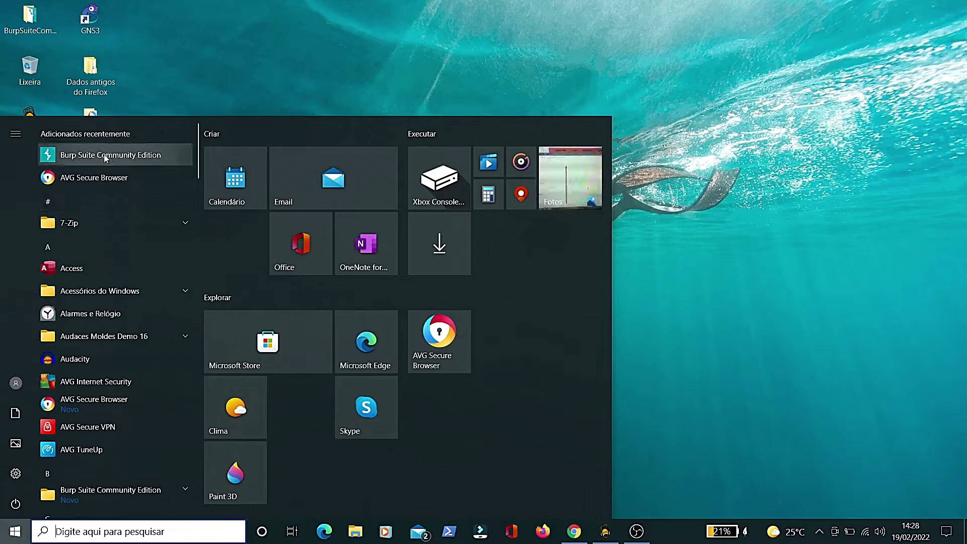
left_click(74, 156)
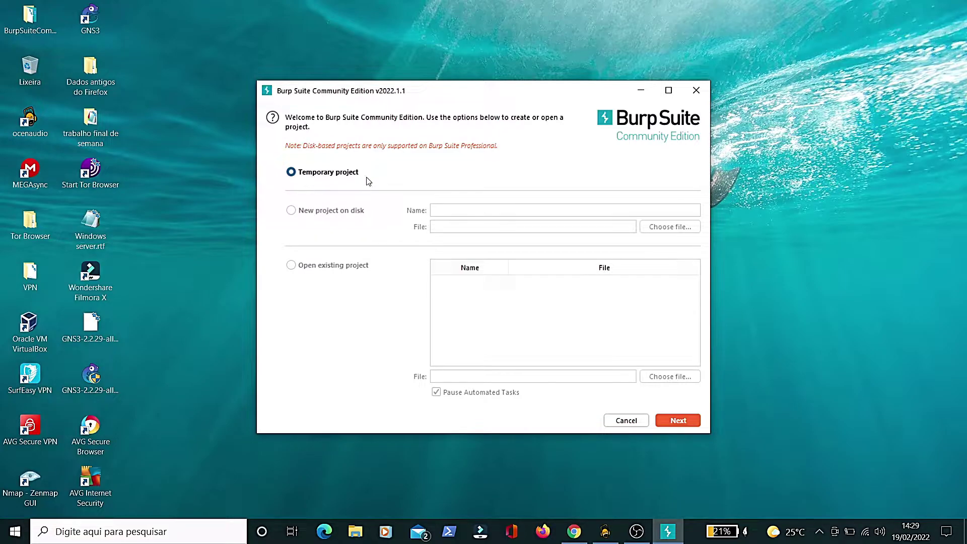
left_click(677, 422)
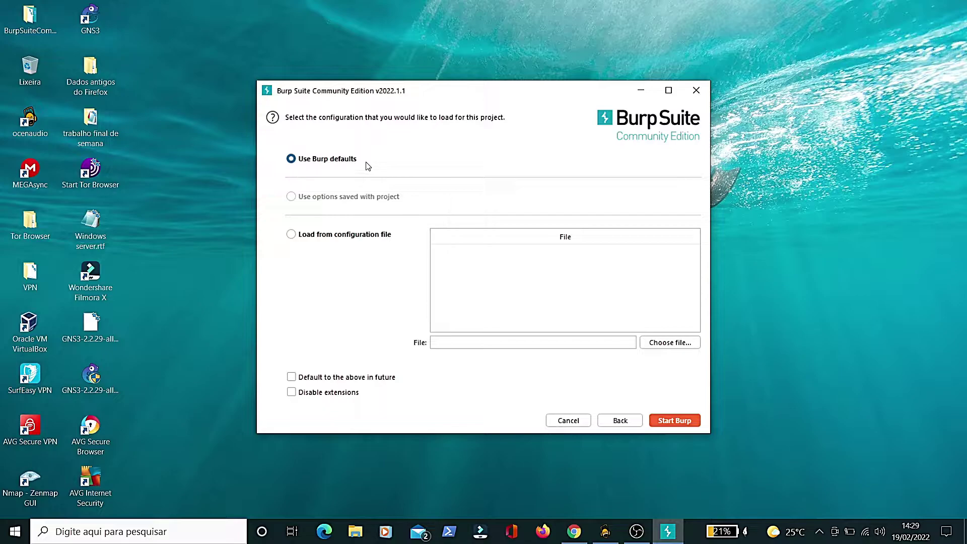
left_click(669, 426)
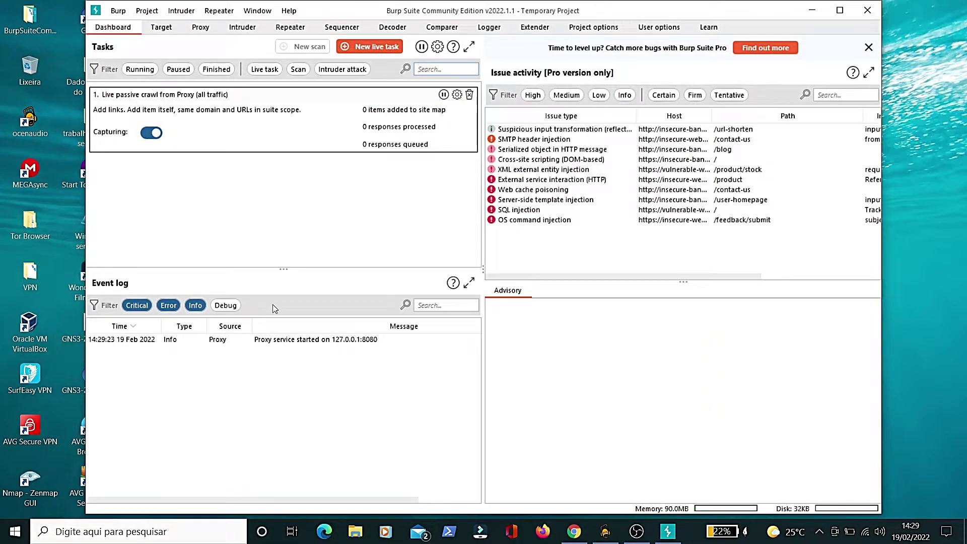
- Turn on interception in the Proxy tool, open Burp's browser, and dismiss its restore-pages prompt
left_click(161, 28)
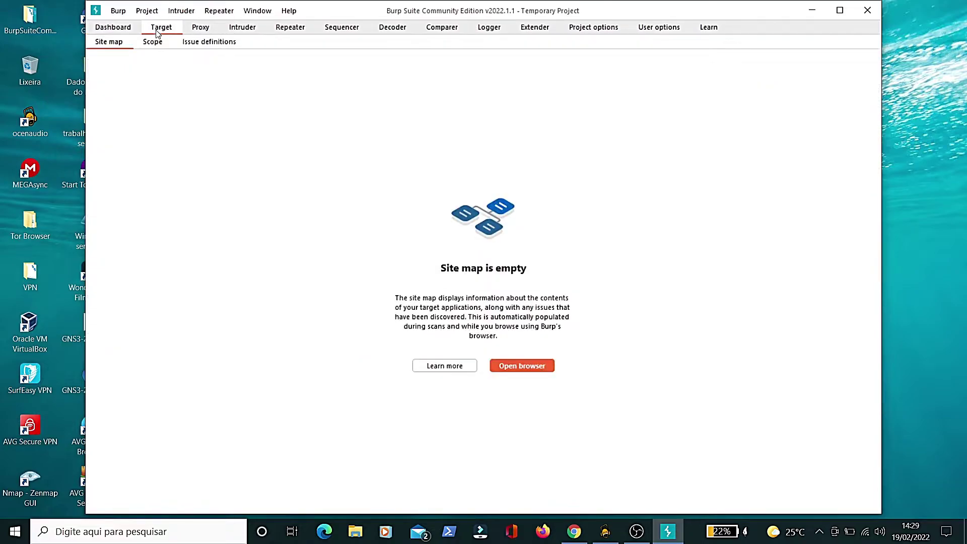
left_click(204, 33)
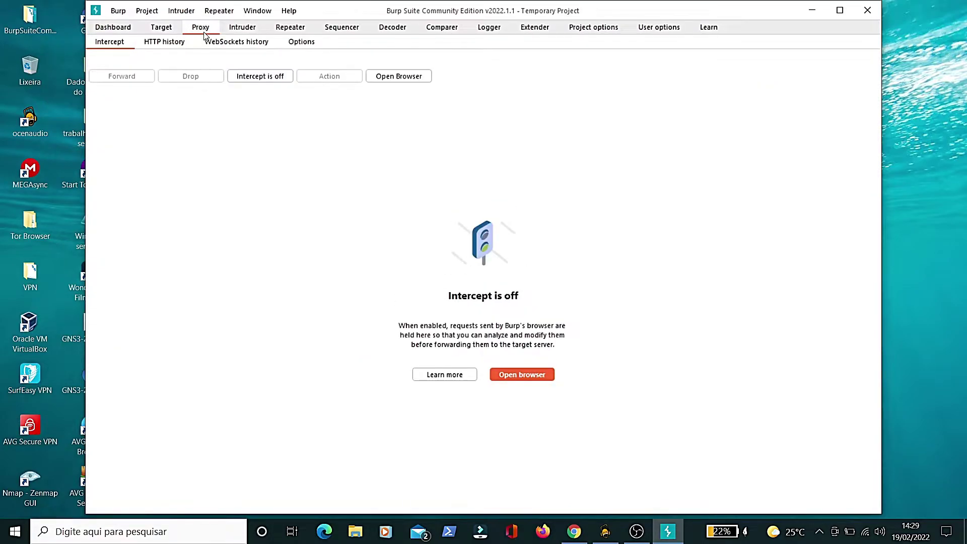
left_click(250, 80)
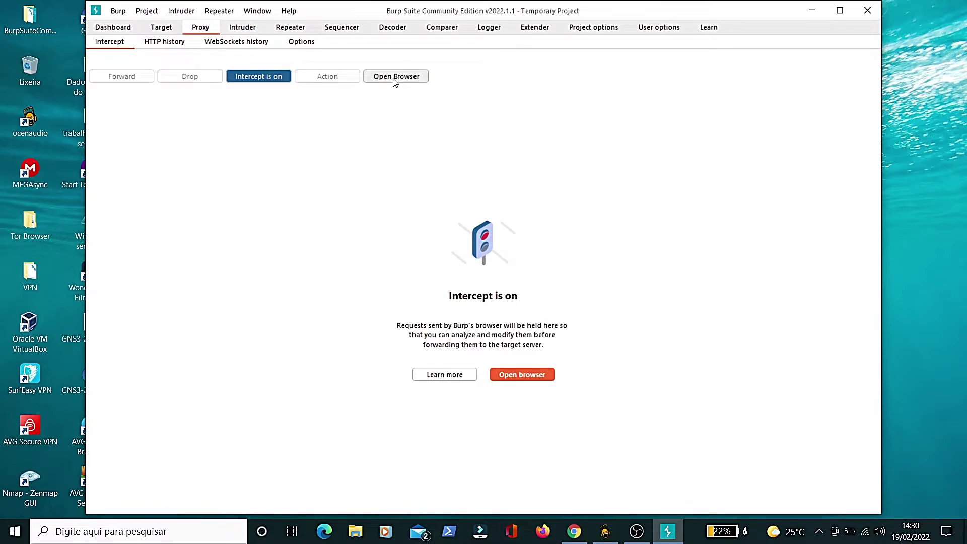
left_click(526, 374)
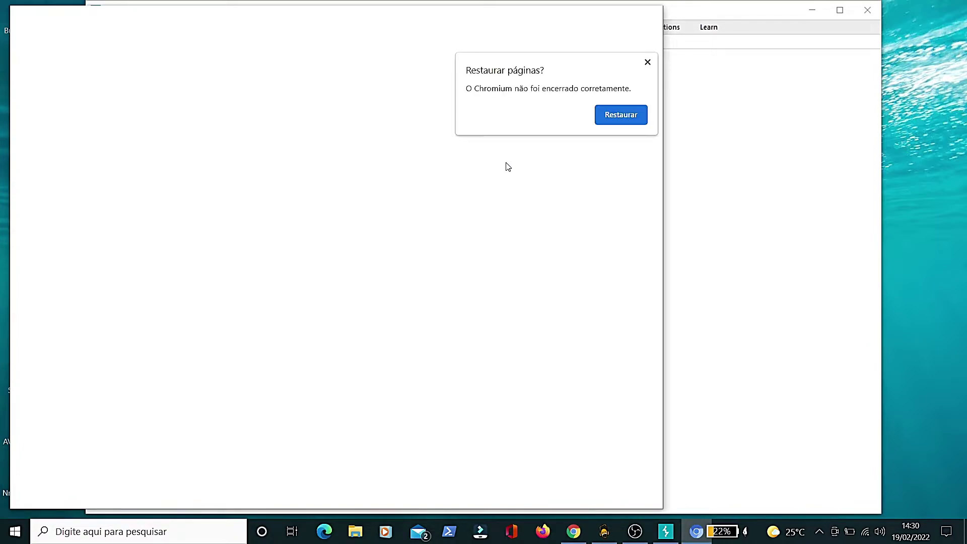
left_click(648, 61)
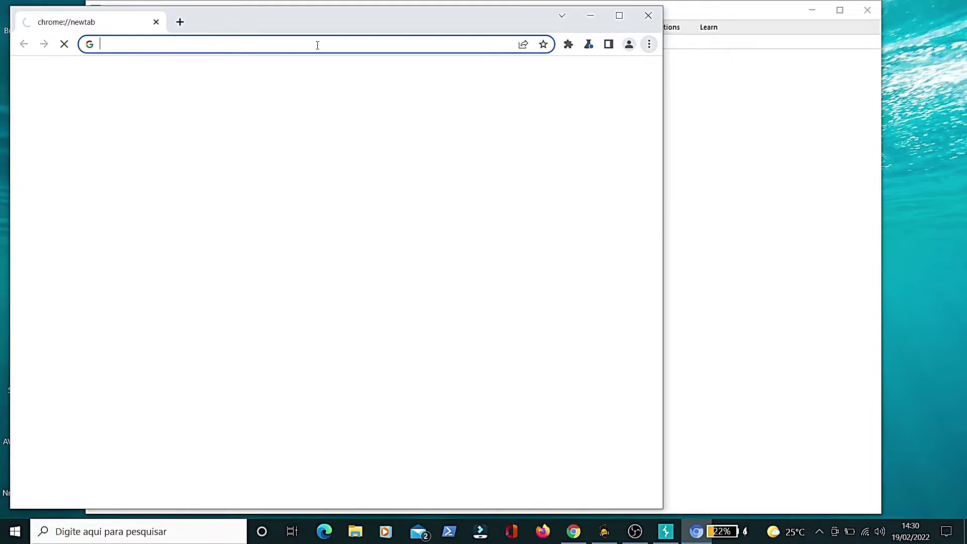
- Load the address burp in Burp's browser and check Burp Suite's Intercept view before returning to the browser
type("burp")
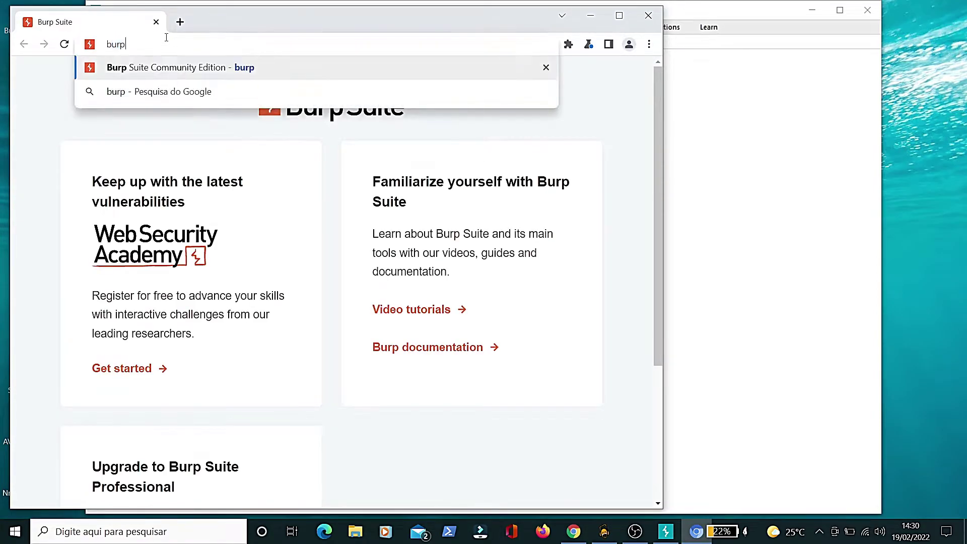
key("Return")
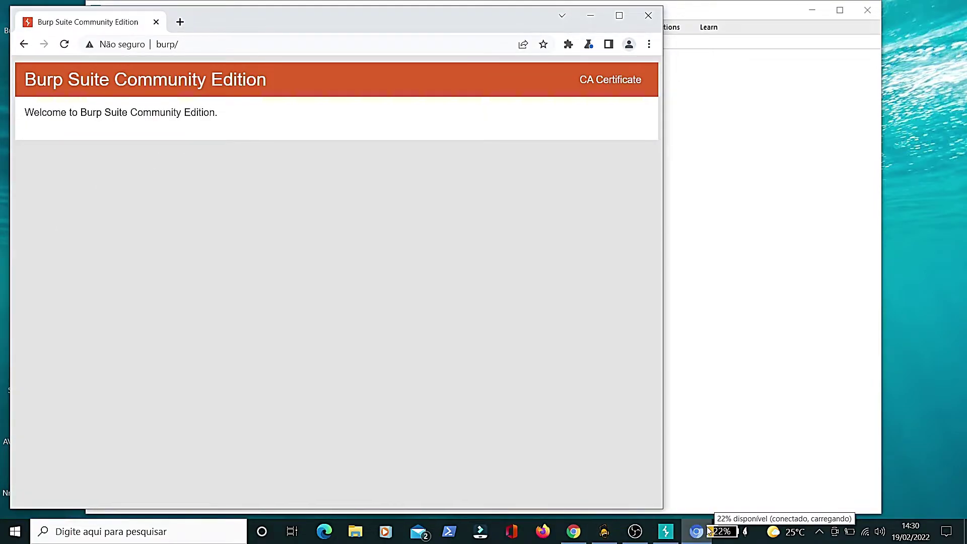
left_click(666, 534)
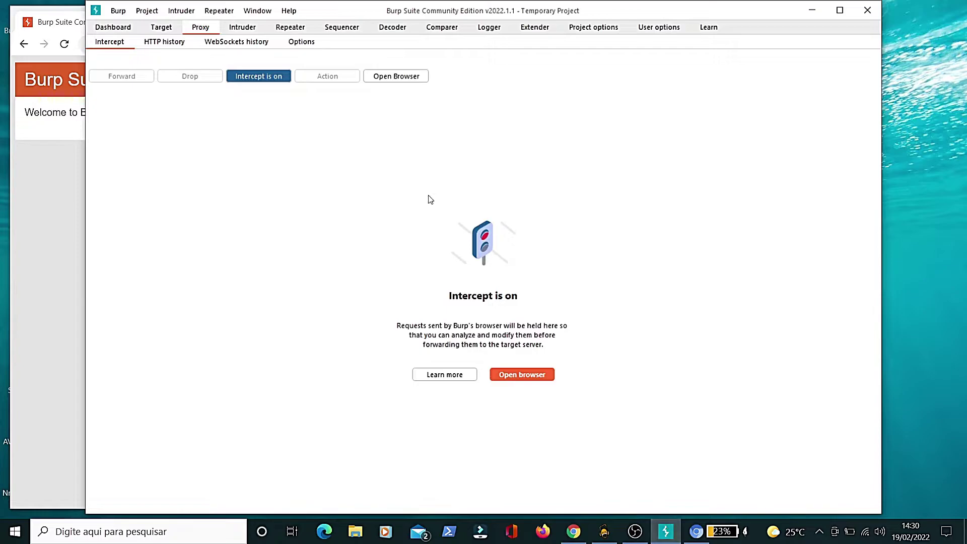
left_click(42, 234)
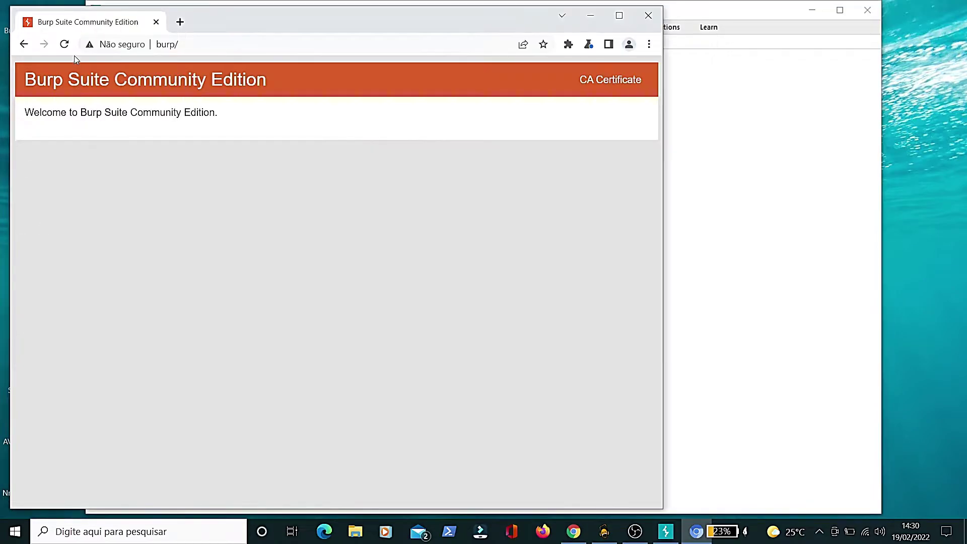
left_click(180, 46)
left_click(180, 47)
double_click(180, 45)
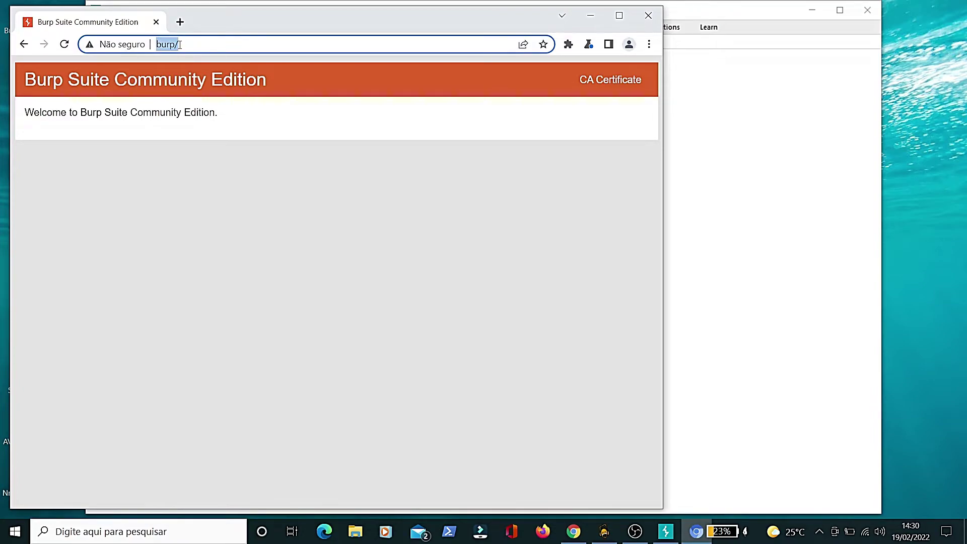
left_click(208, 45)
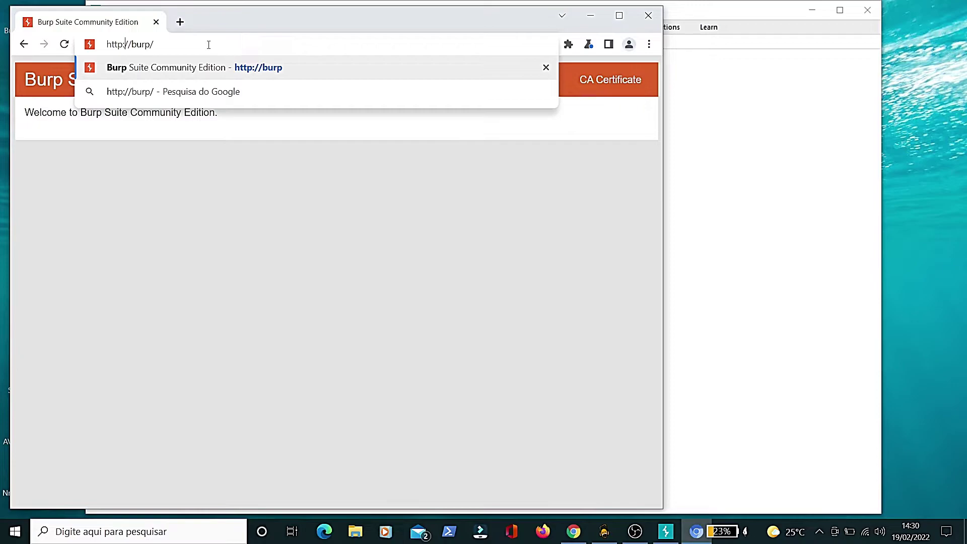
type("s")
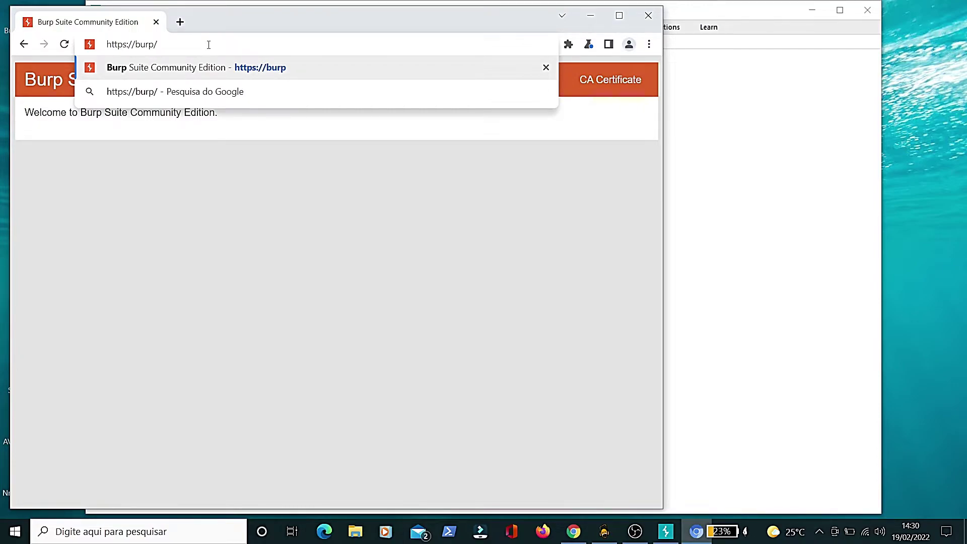
key("Return")
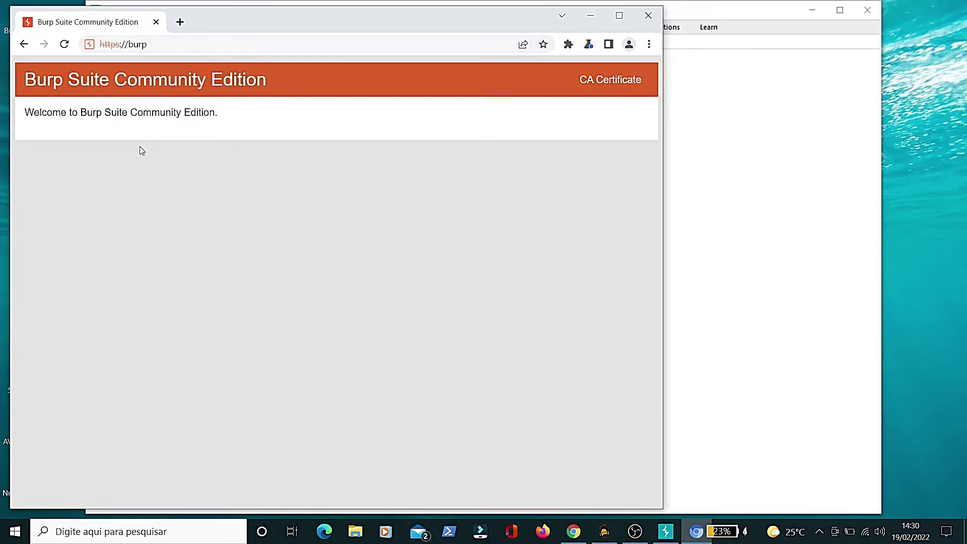
left_click(127, 45)
left_click(103, 45)
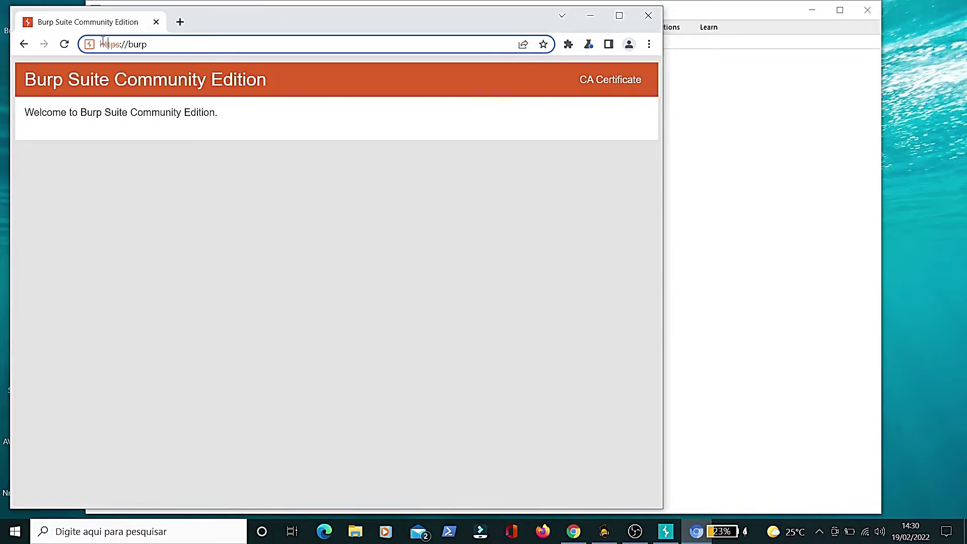
left_click(90, 44)
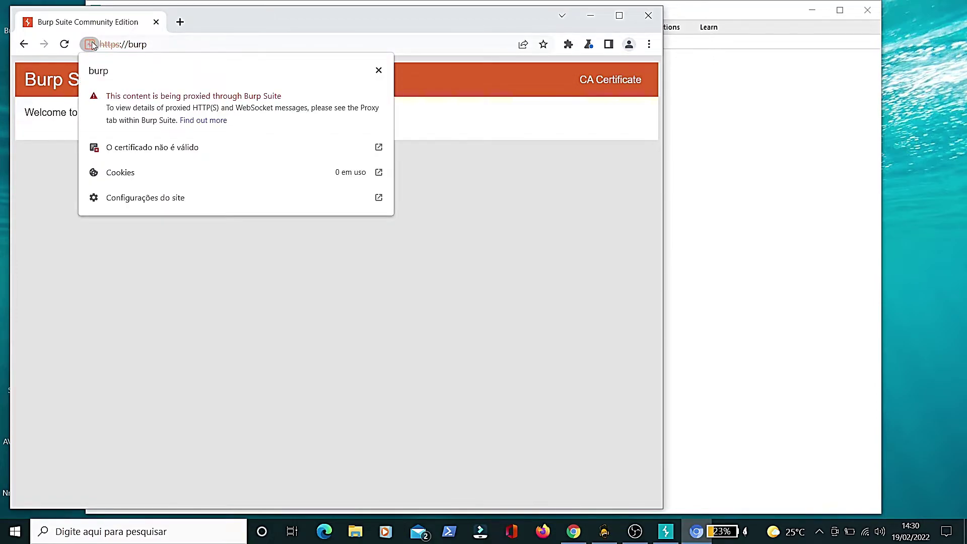
left_click(556, 299)
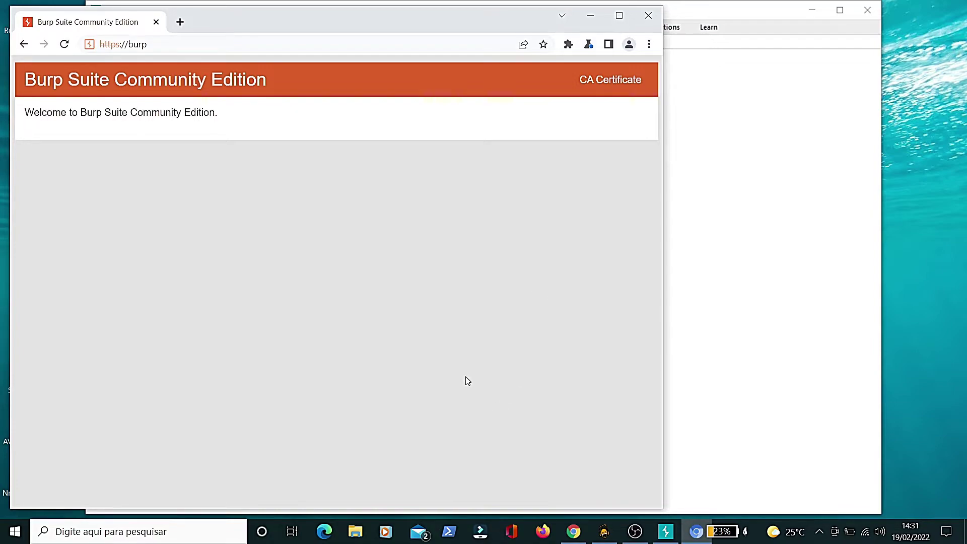
- Turn proxy interception off in Burp Suite and return to Burp's browser
left_click(707, 156)
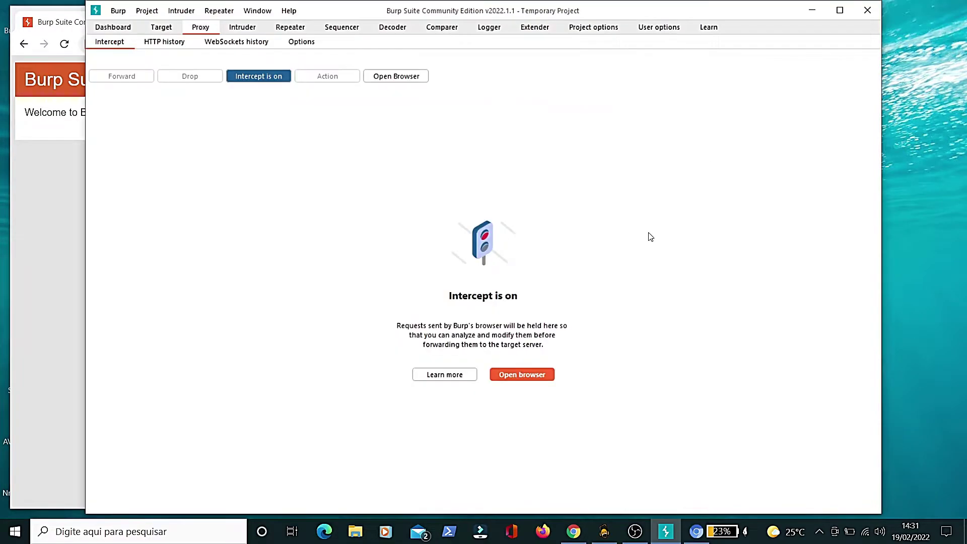
left_click(260, 77)
left_click(45, 227)
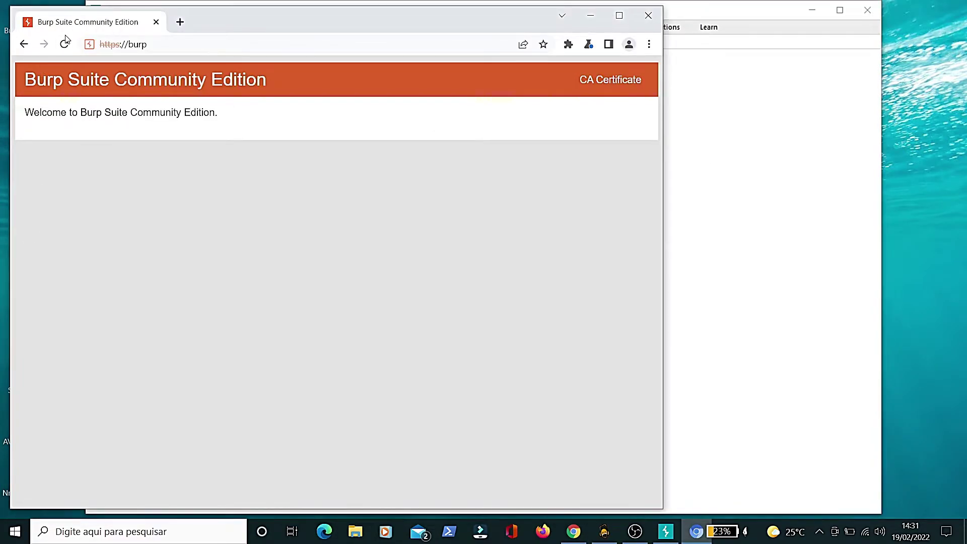
- Check Burp Suite's Intercept view, open a new tab in Burp's browser, and switch back to Burp Suite
left_click(753, 189)
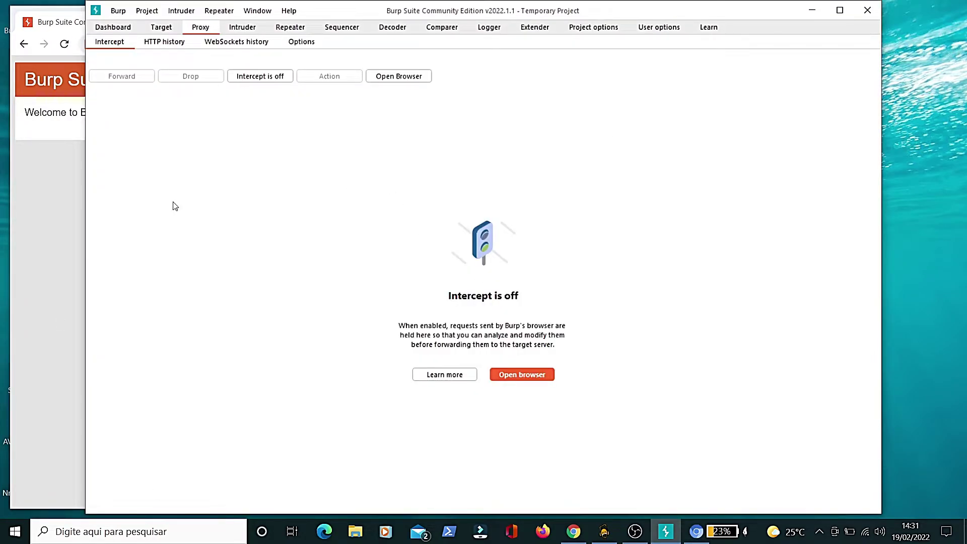
left_click(58, 180)
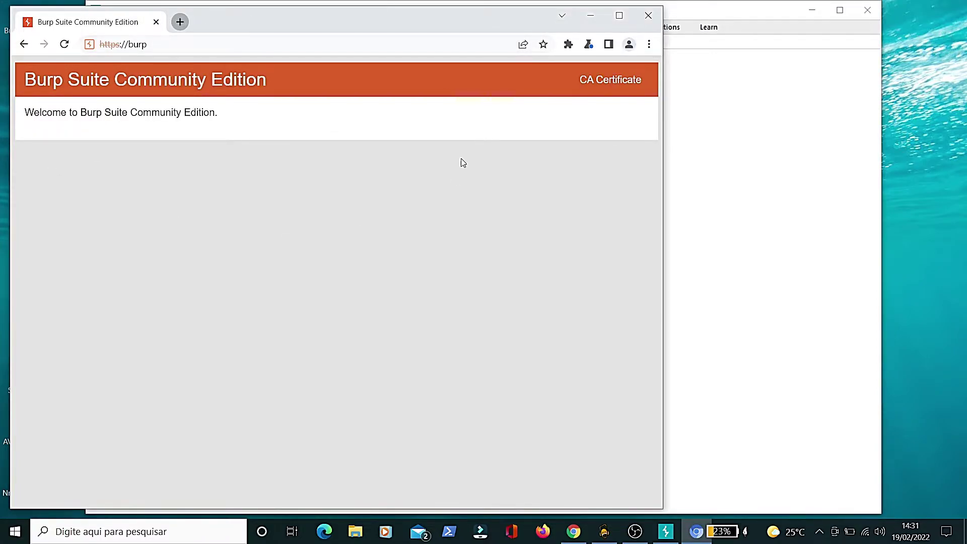
key("ctrl+t")
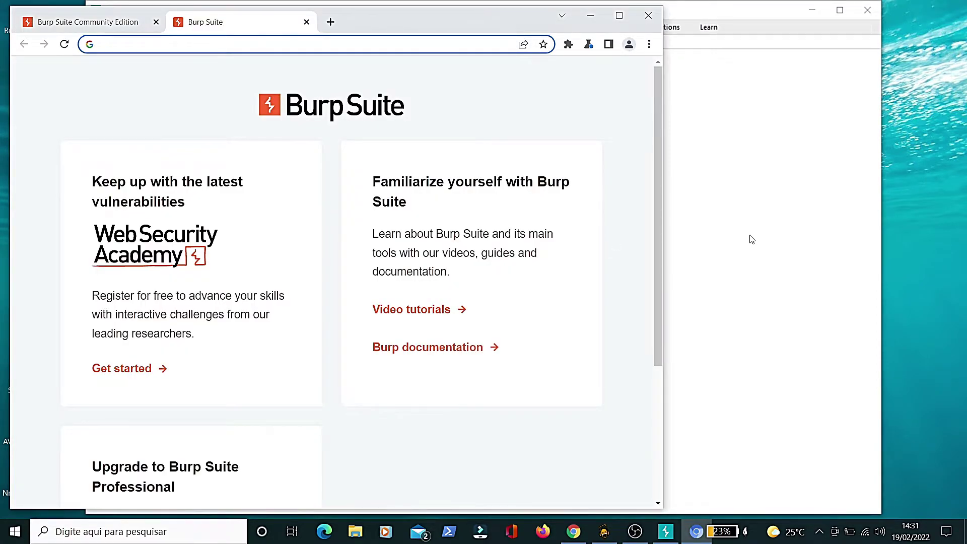
left_click(752, 240)
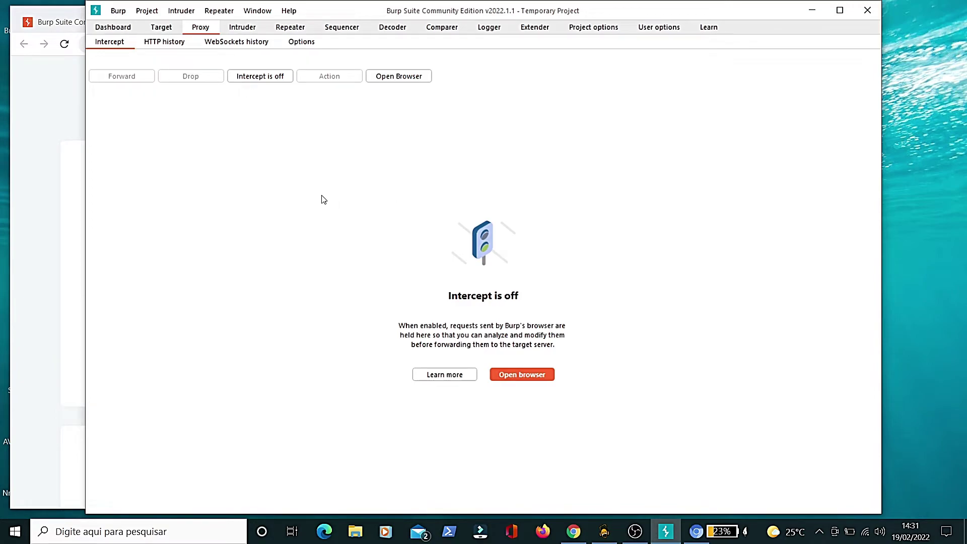